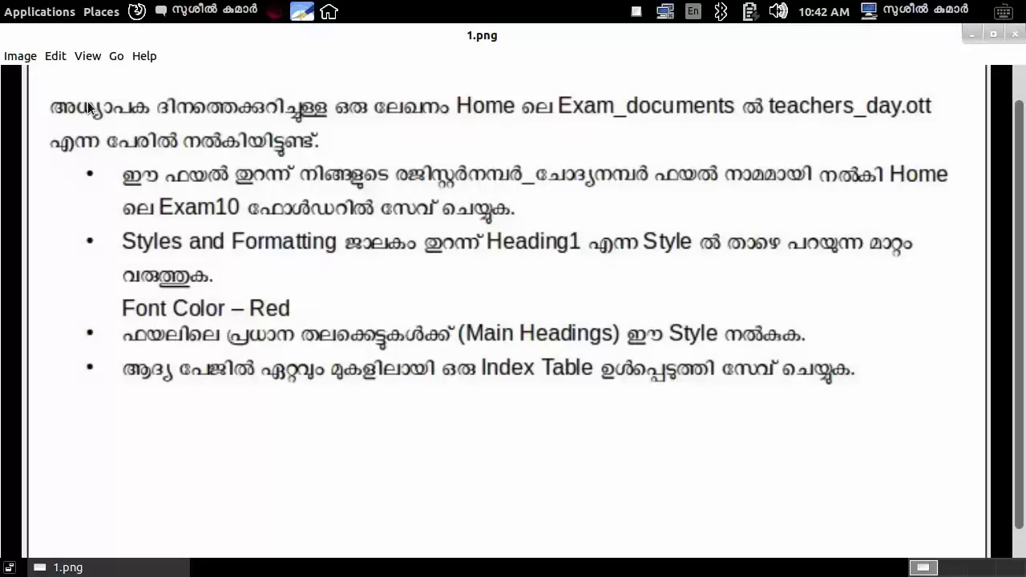
- Open teachers_day.ott from the Exam_documents folder in the home directory
{"action": "left_click", "coordinate": [101, 13]}
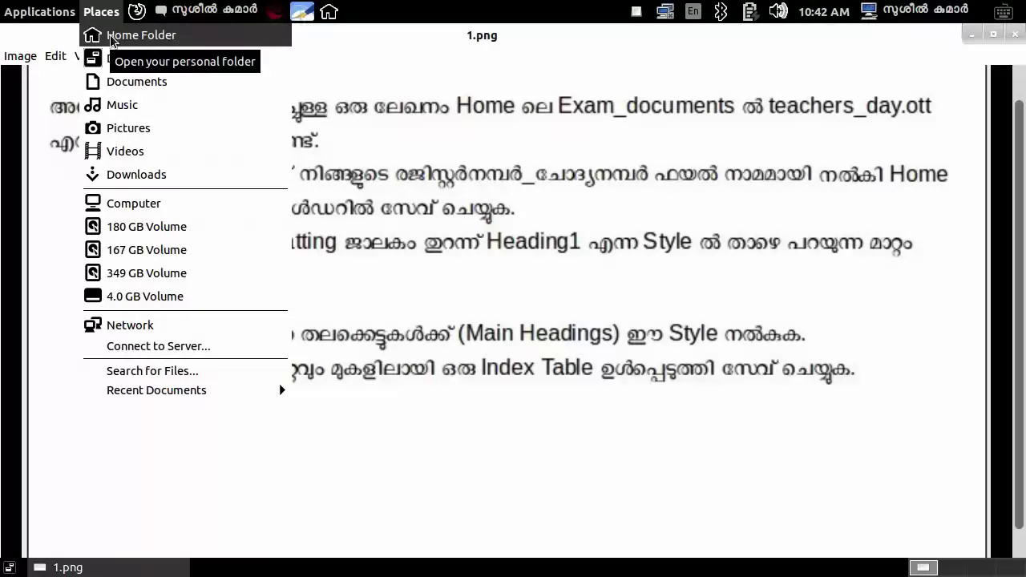
{"action": "left_click", "coordinate": [111, 38]}
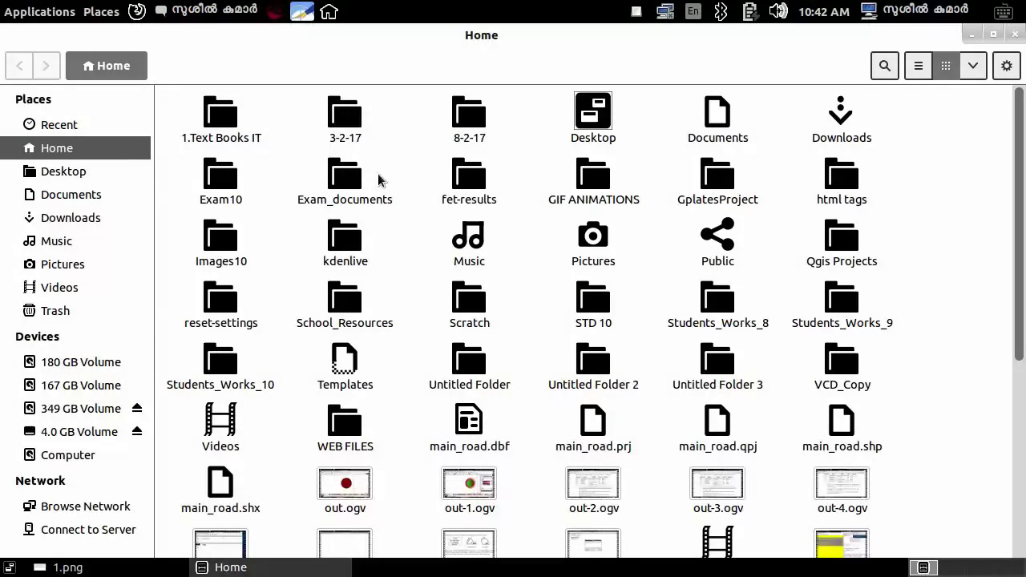
{"action": "double_click", "coordinate": [337, 180]}
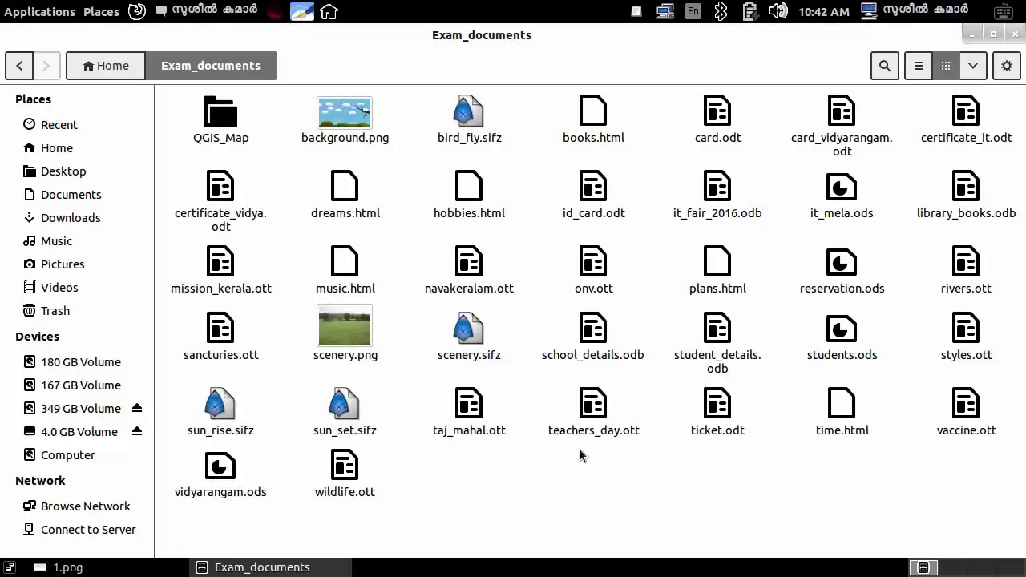
{"action": "double_click", "coordinate": [587, 406]}
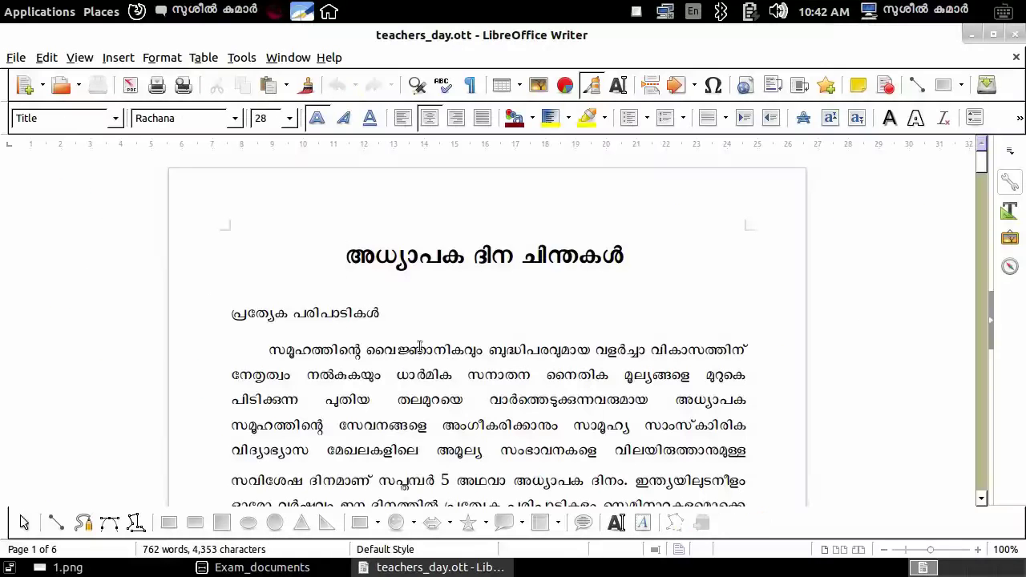
- Save a copy of the document as 567765_2 in the Exam10 folder of the home directory
{"action": "left_click", "coordinate": [15, 57]}
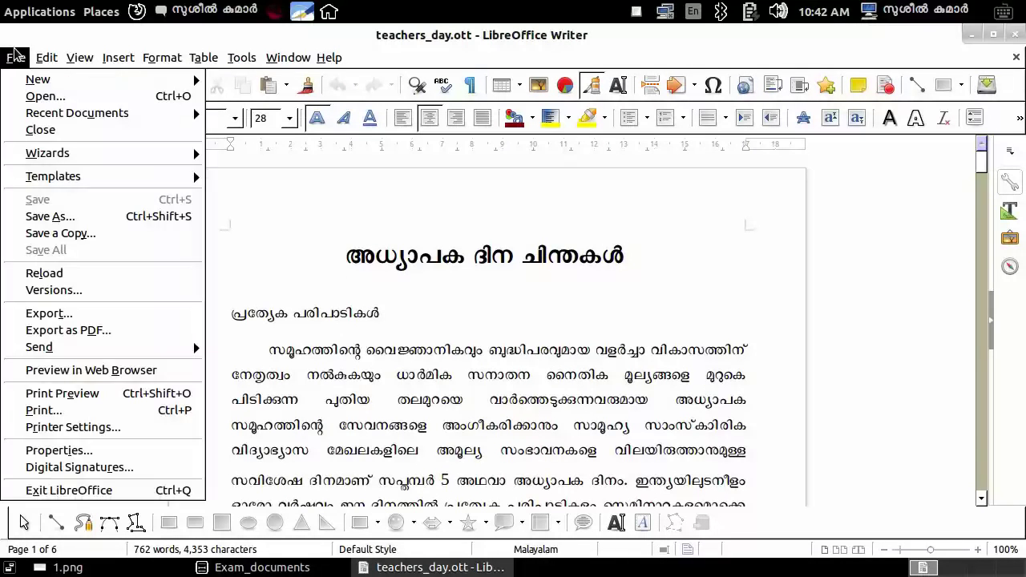
{"action": "left_click", "coordinate": [50, 217]}
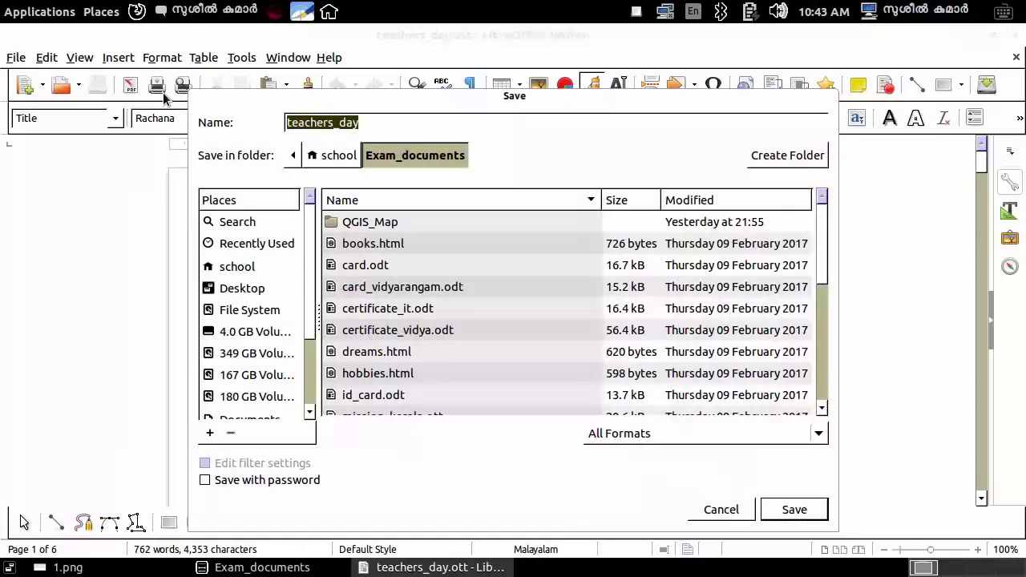
{"action": "type", "text": "567765_"}
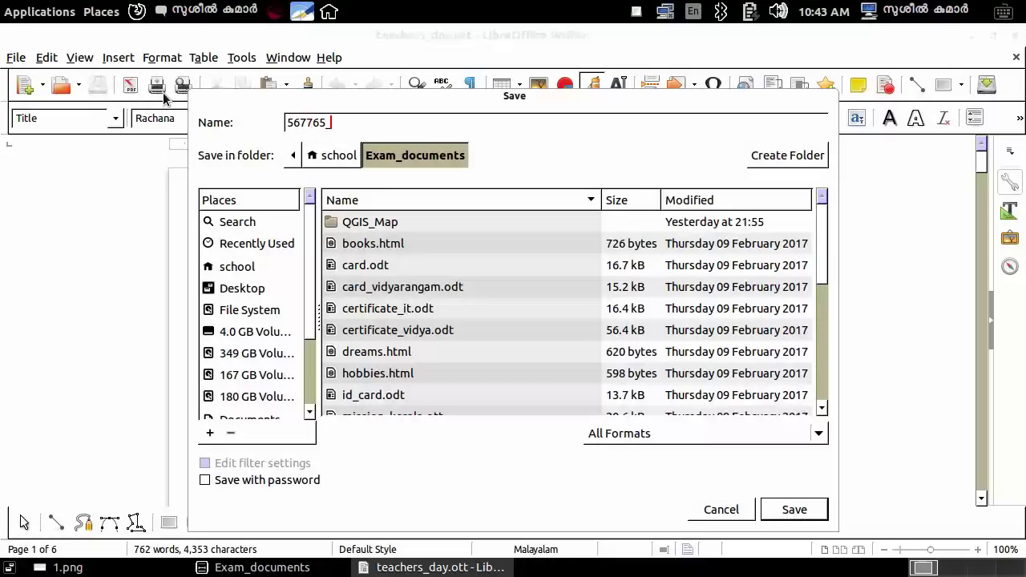
{"action": "type", "text": " 2"}
{"action": "left_click", "coordinate": [251, 270]}
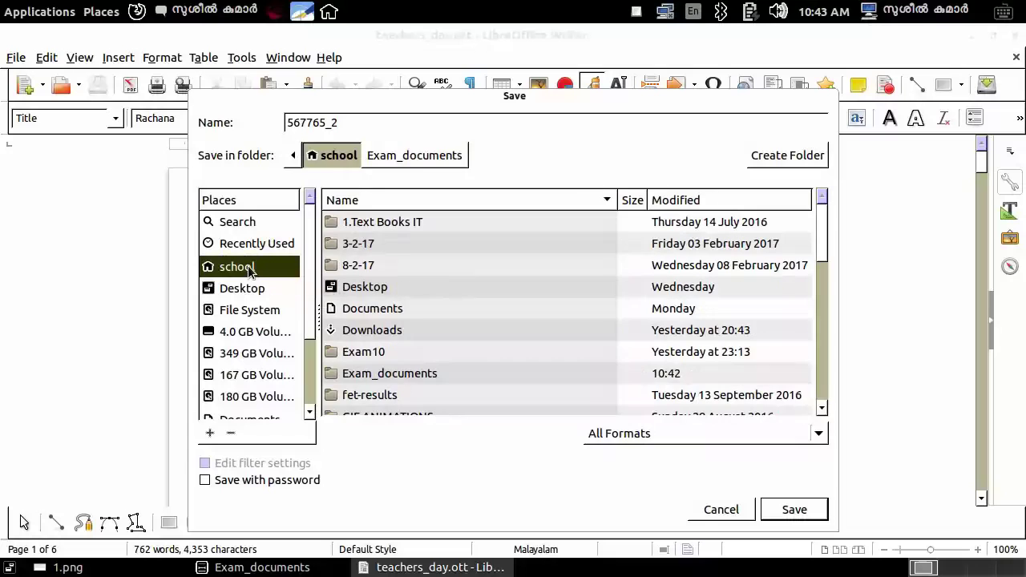
{"action": "double_click", "coordinate": [369, 355]}
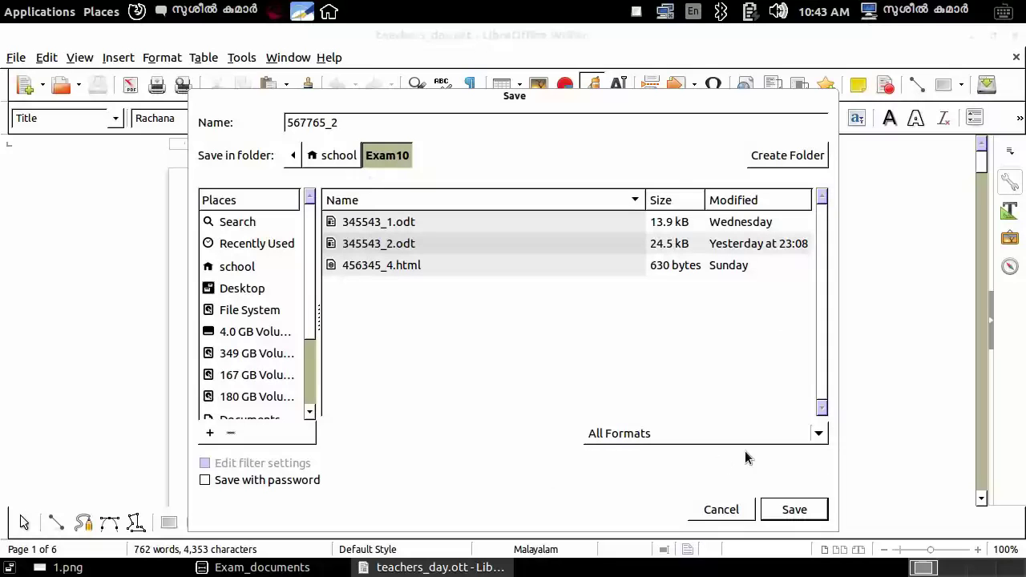
{"action": "left_click", "coordinate": [793, 510]}
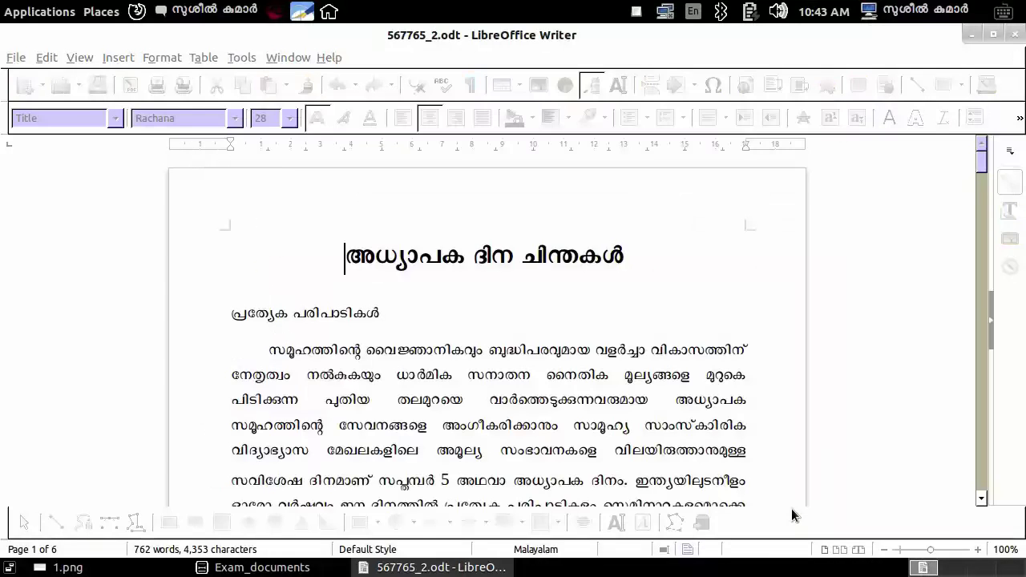
- Show the full Styles and Formatting list and open the Heading 1 paragraph style for modification
{"action": "key", "text": "alt+Tab"}
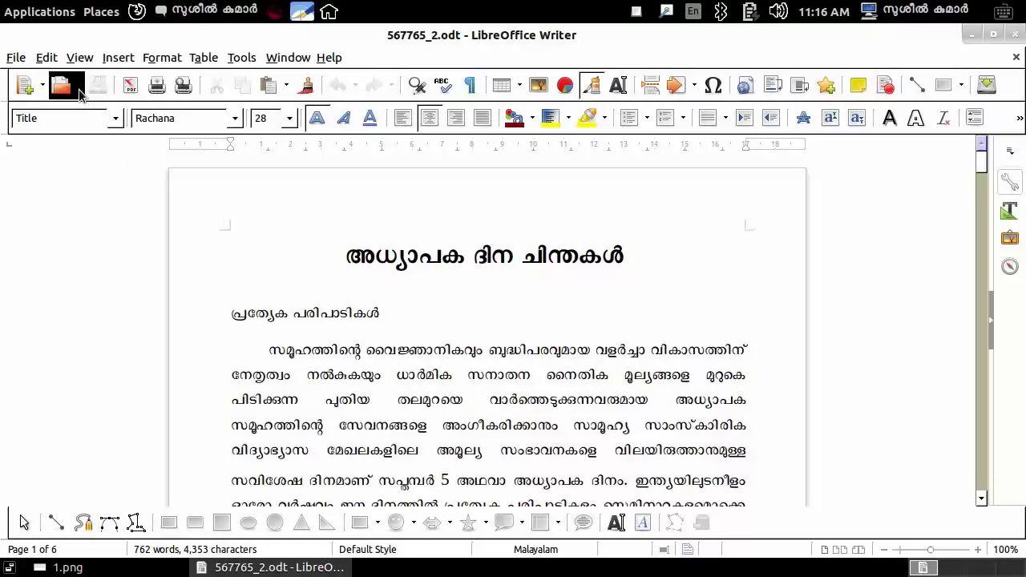
{"action": "left_click", "coordinate": [116, 120]}
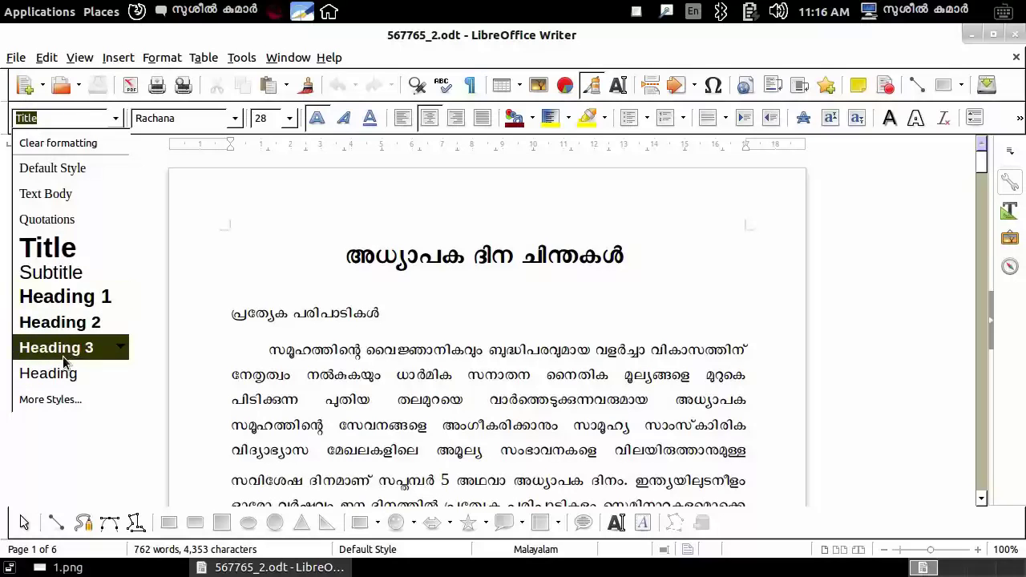
{"action": "left_click", "coordinate": [38, 400]}
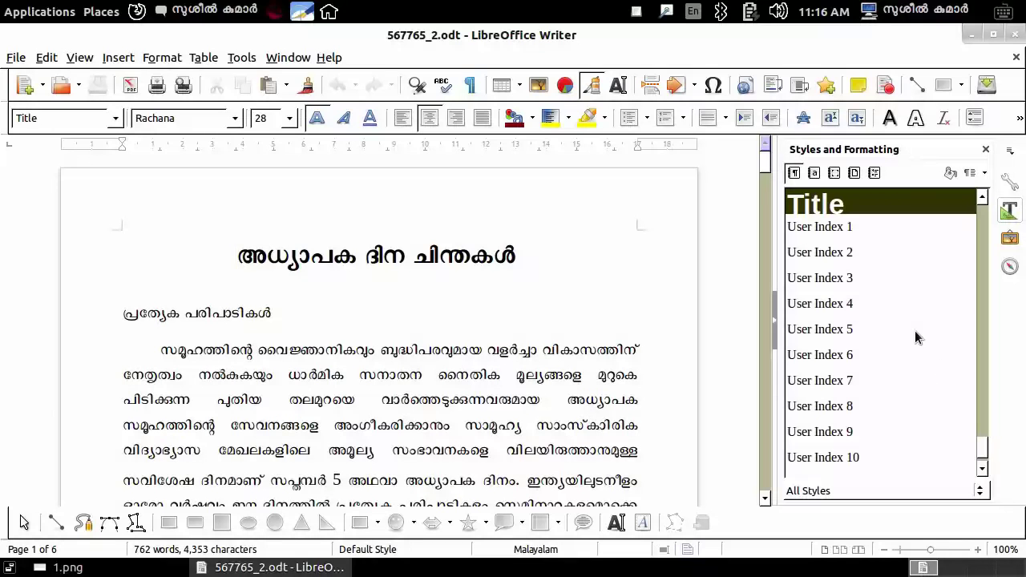
{"action": "scroll", "coordinate": [917, 337], "scroll_direction": "up", "scroll_amount": 15}
{"action": "scroll", "coordinate": [904, 314], "scroll_direction": "up", "scroll_amount": 15}
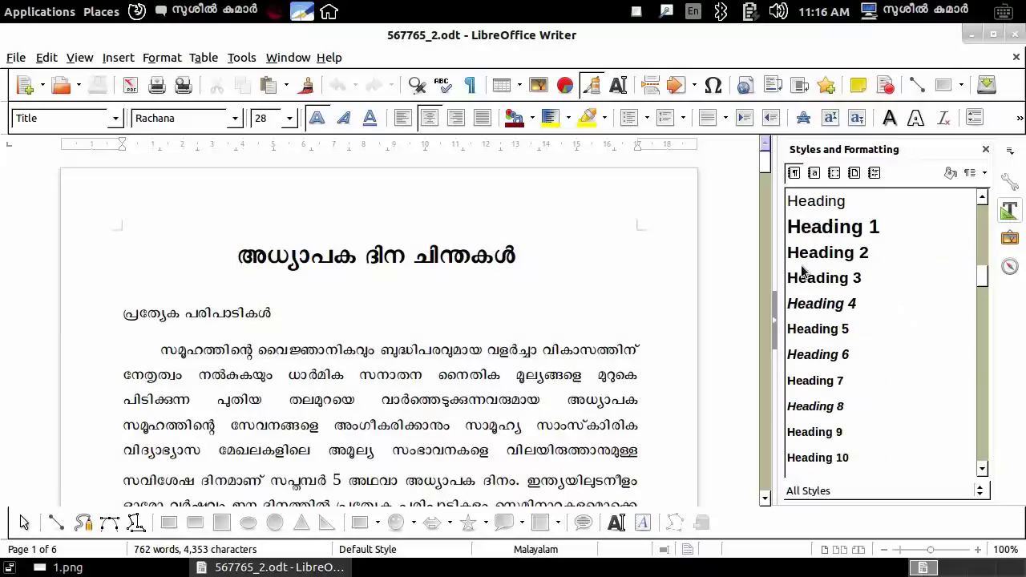
{"action": "left_click", "coordinate": [821, 231]}
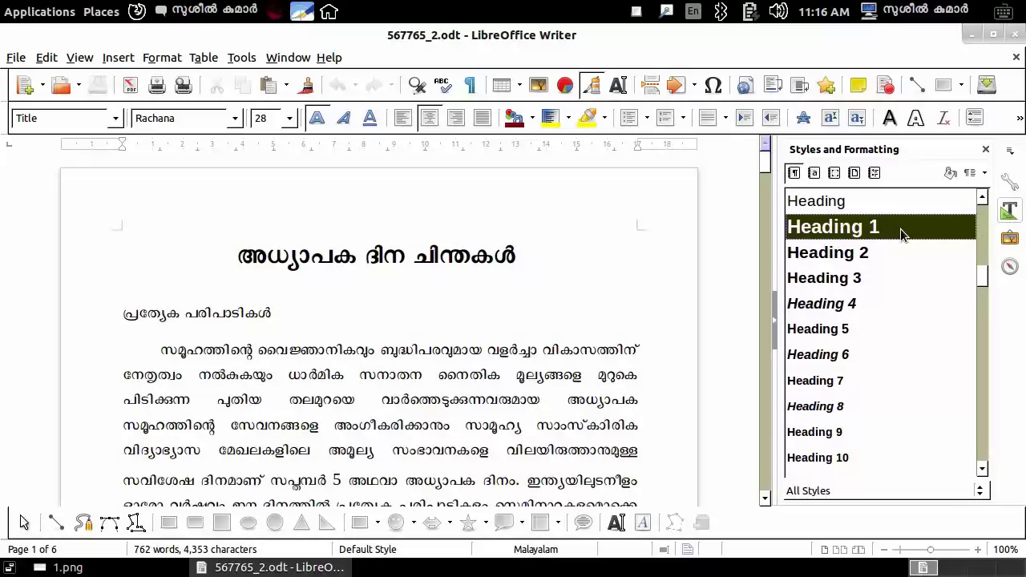
{"action": "right_click", "coordinate": [903, 225]}
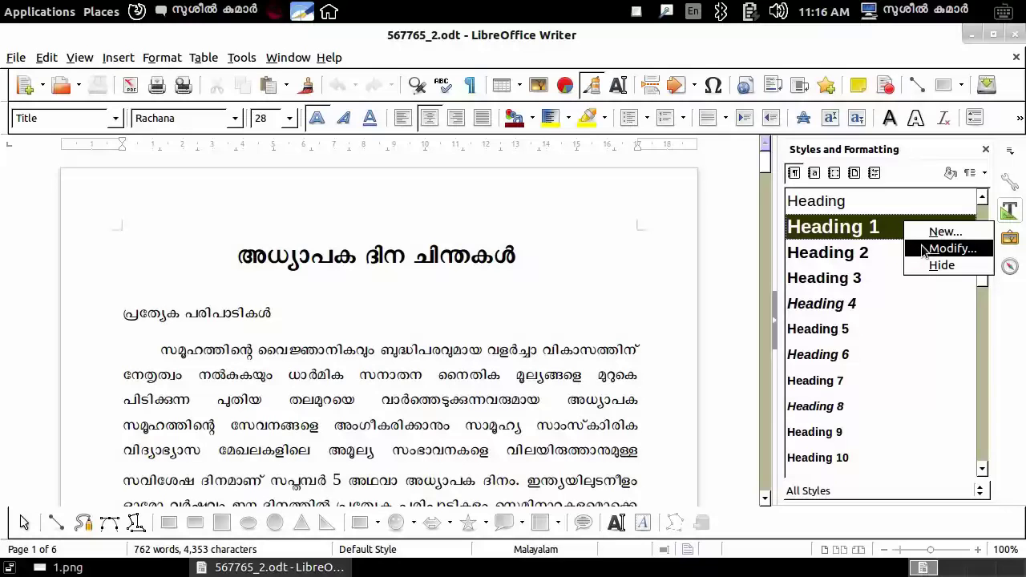
{"action": "left_click", "coordinate": [924, 249]}
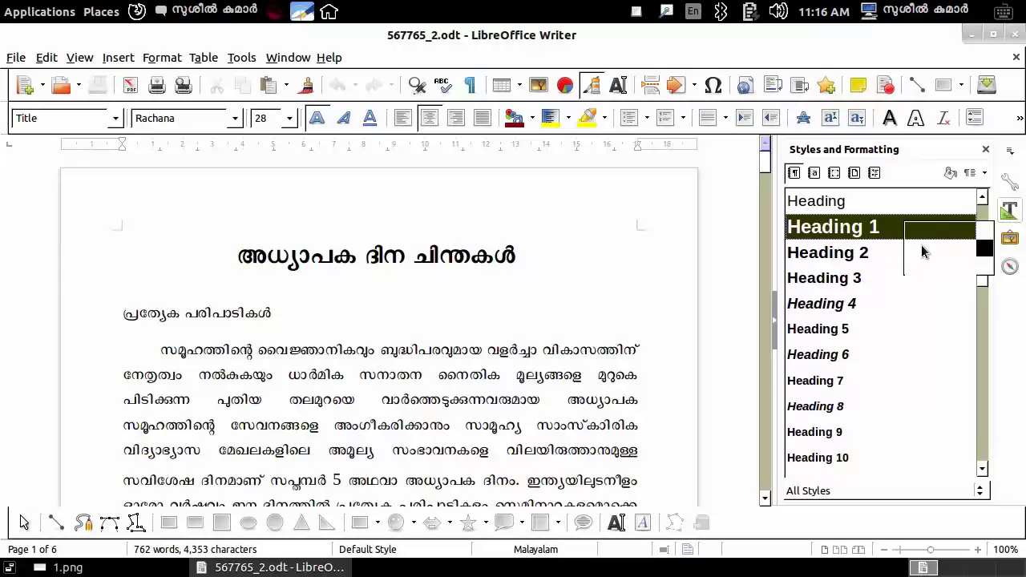
- Look through the Heading 1 style's font, position, text flow, alignment, indents and spacing, and organizer settings
{"action": "left_click", "coordinate": [467, 97]}
{"action": "left_click", "coordinate": [539, 98]}
{"action": "left_click", "coordinate": [617, 98]}
{"action": "left_click", "coordinate": [539, 98]}
{"action": "left_click", "coordinate": [466, 97]}
{"action": "left_click", "coordinate": [400, 97]}
{"action": "left_click", "coordinate": [331, 98]}
{"action": "left_click", "coordinate": [218, 97]}
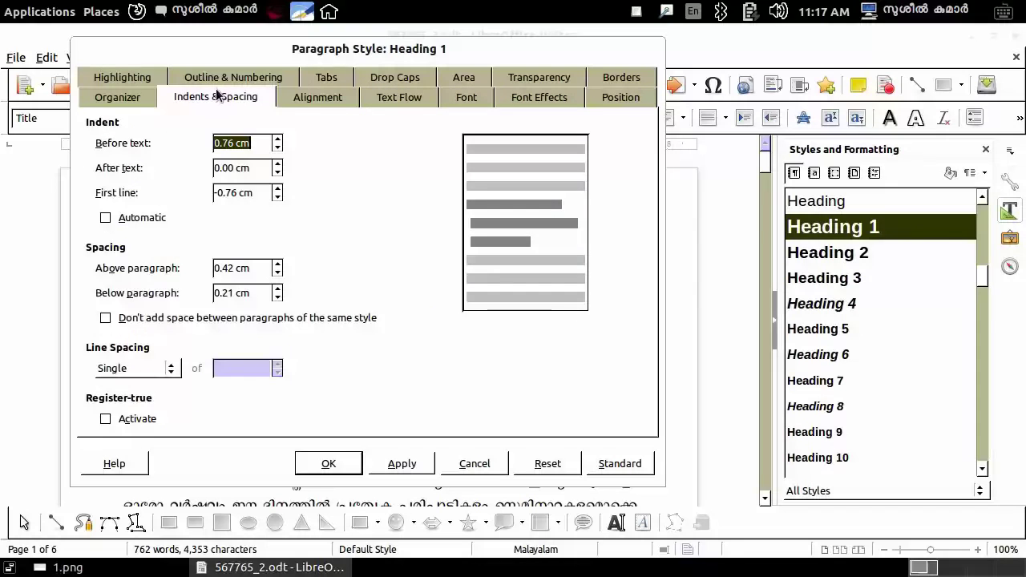
{"action": "left_click", "coordinate": [132, 97]}
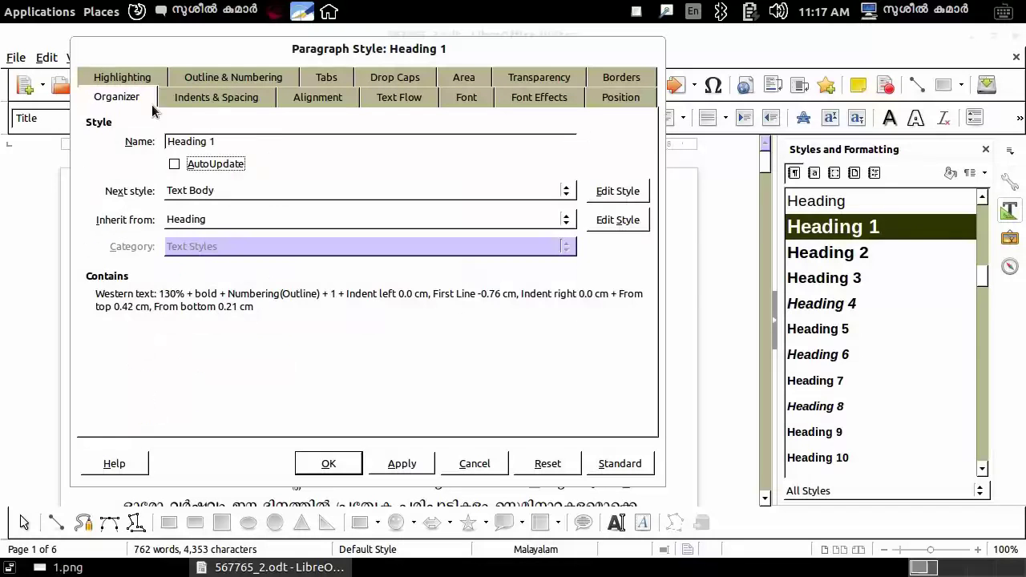
{"action": "left_click", "coordinate": [399, 97]}
{"action": "left_click", "coordinate": [461, 97]}
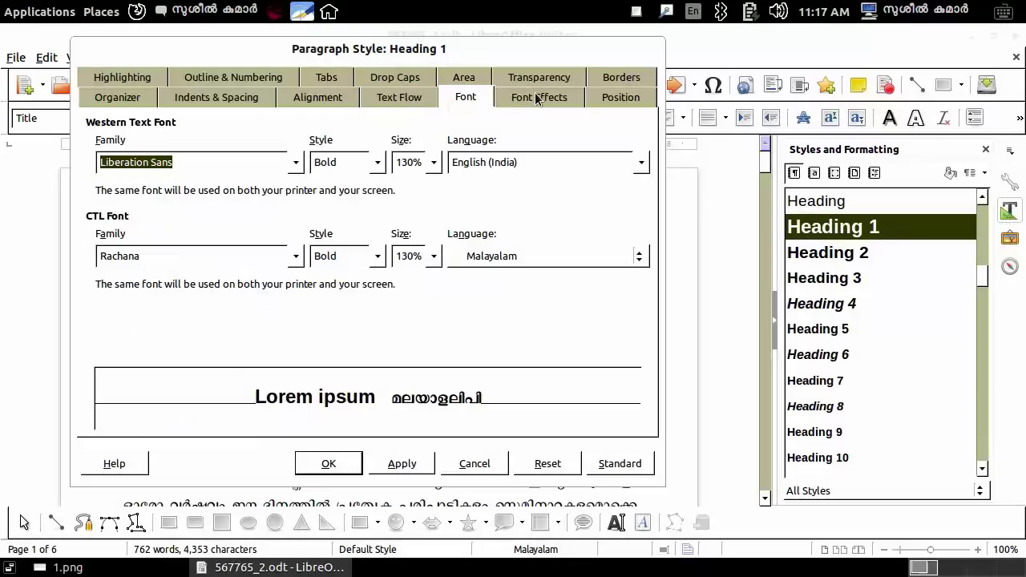
{"action": "left_click", "coordinate": [538, 98]}
{"action": "left_click", "coordinate": [465, 98]}
- Set the Heading 1 style's font color to Red and apply the change
{"action": "left_click", "coordinate": [539, 98]}
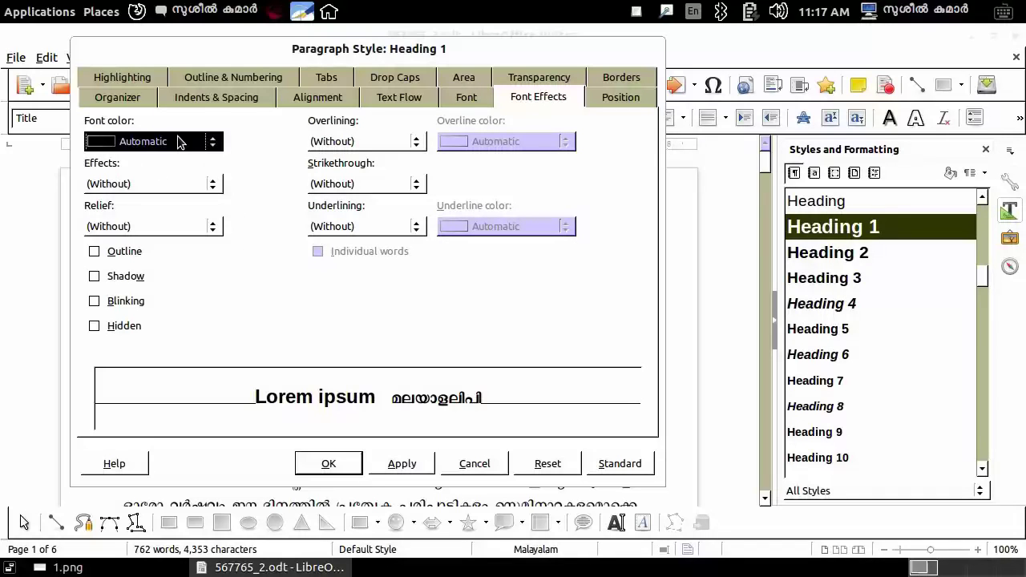
{"action": "left_click", "coordinate": [214, 145]}
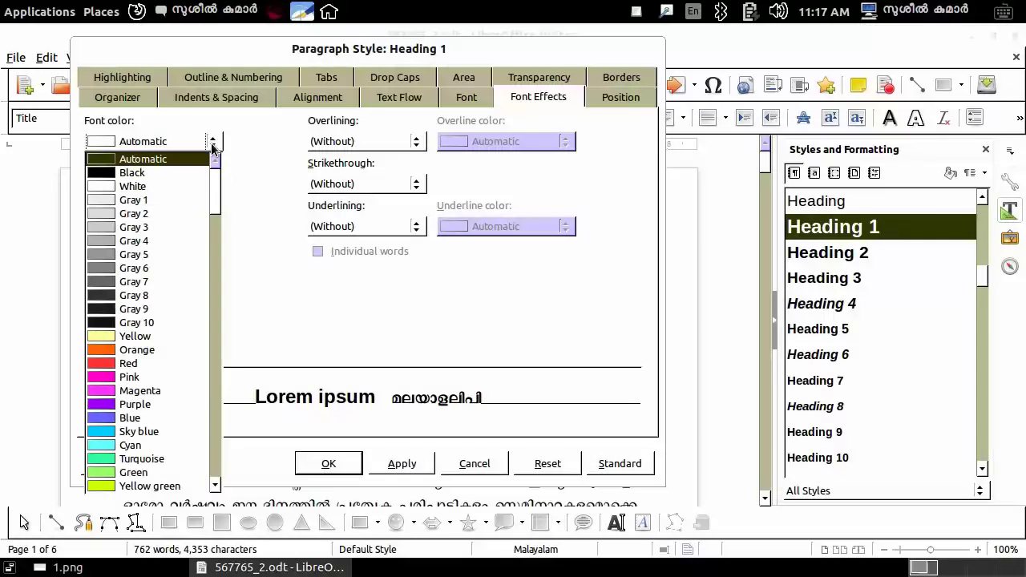
{"action": "left_click", "coordinate": [127, 366]}
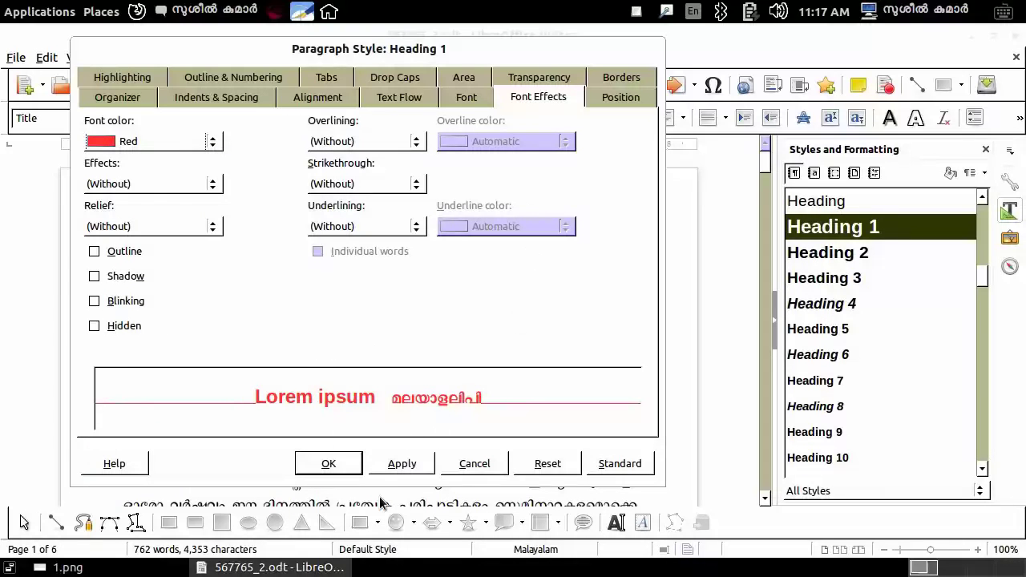
{"action": "left_click", "coordinate": [418, 465]}
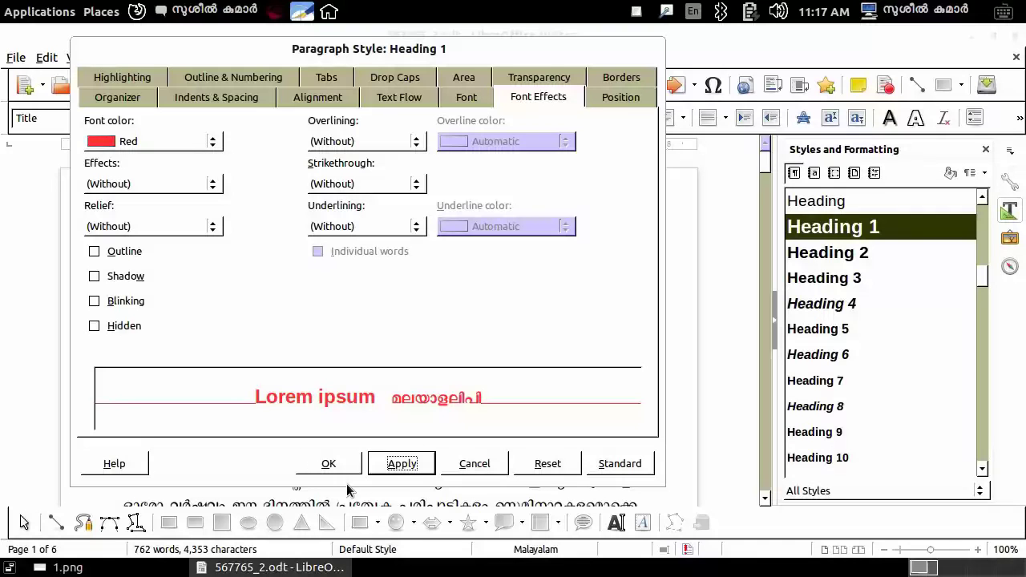
{"action": "left_click", "coordinate": [329, 466]}
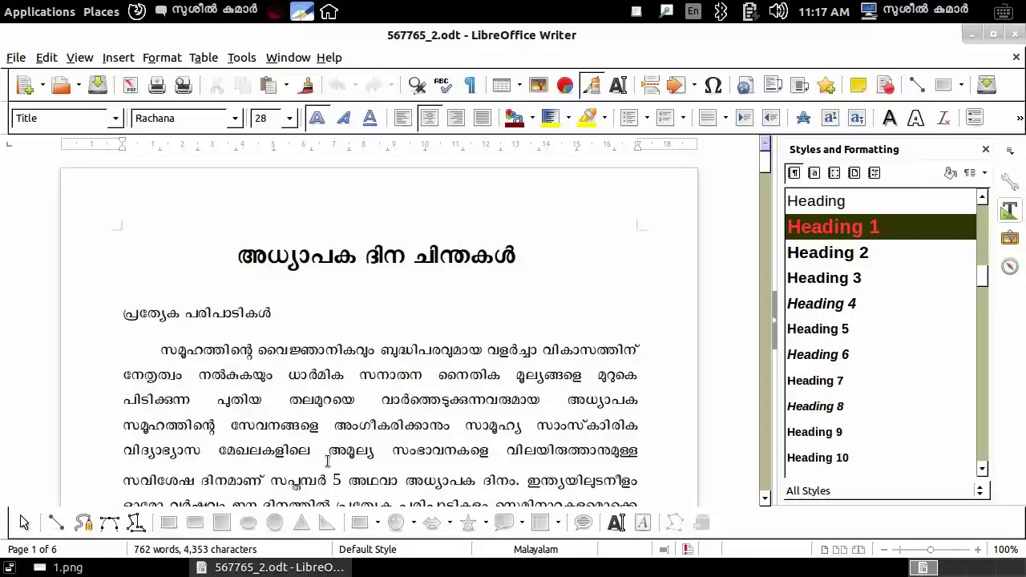
- Check the task instructions in 1.png for which text gets the style, and return to the 567765_2.odt document
{"action": "left_click", "coordinate": [874, 255]}
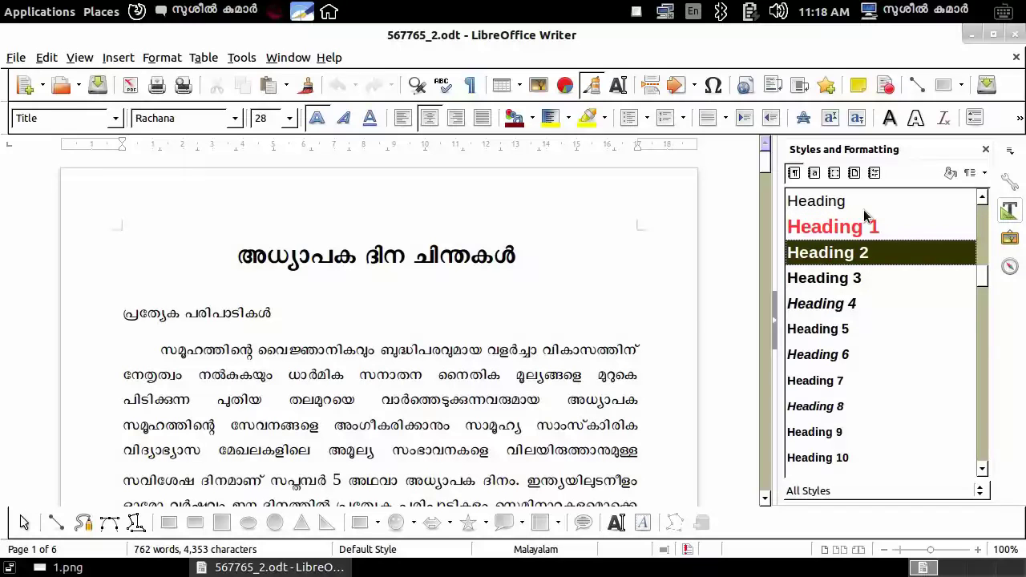
{"action": "key", "text": "alt+Tab"}
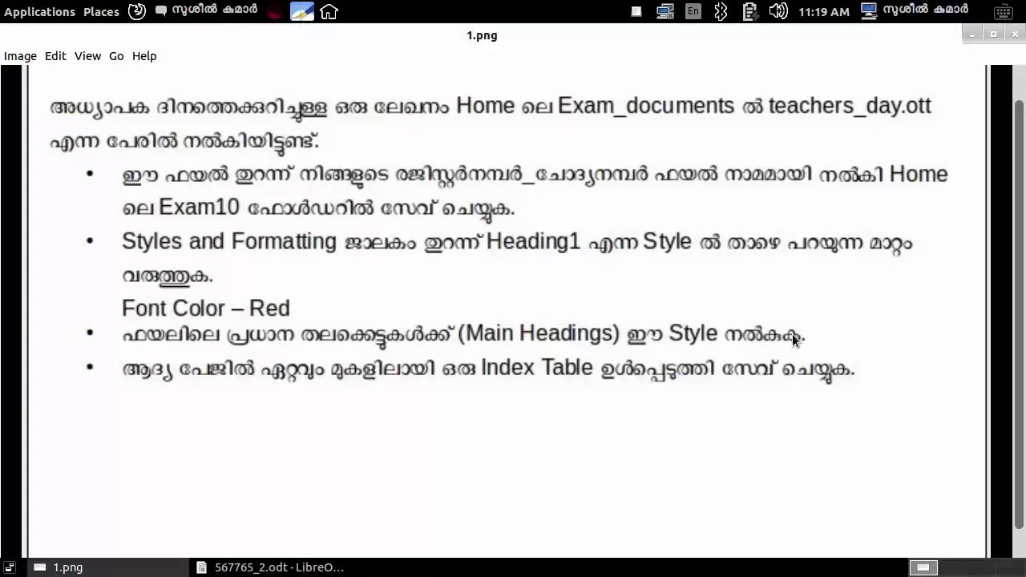
{"action": "left_click", "coordinate": [264, 570]}
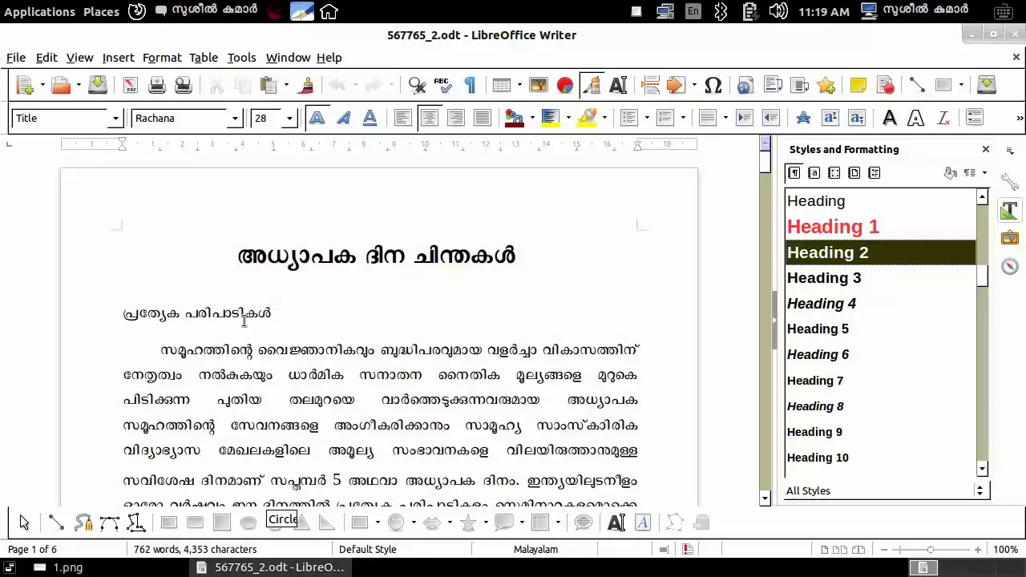
- Select the main headings throughout the document together, from the one below the title to the one on page 3, and apply the Heading 1 style
{"action": "left_click", "coordinate": [122, 314]}
{"action": "left_click_drag", "start_coordinate": [121, 315], "coordinate": [271, 314]}
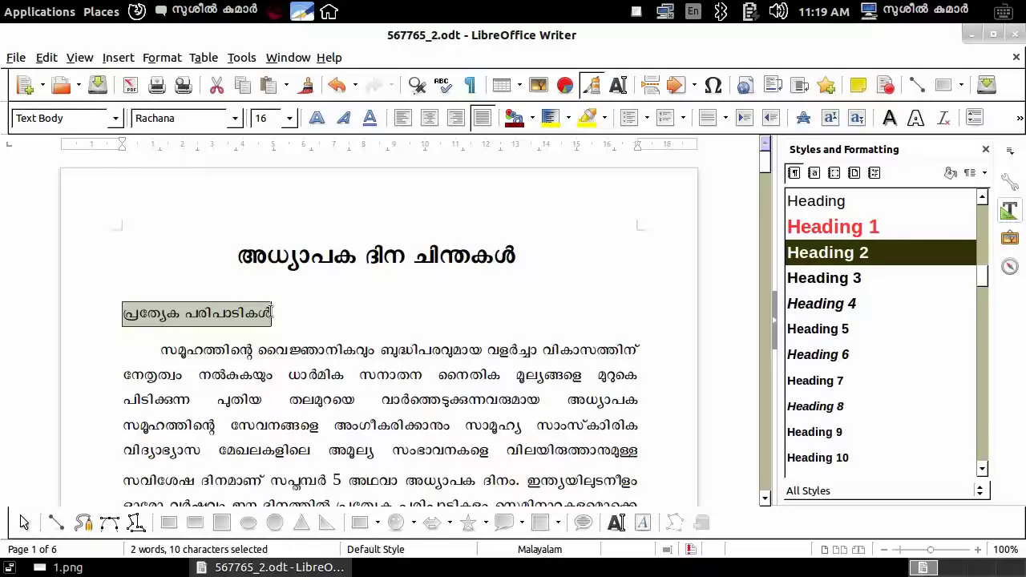
{"action": "scroll", "coordinate": [375, 286], "scroll_direction": "down", "scroll_amount": 6}
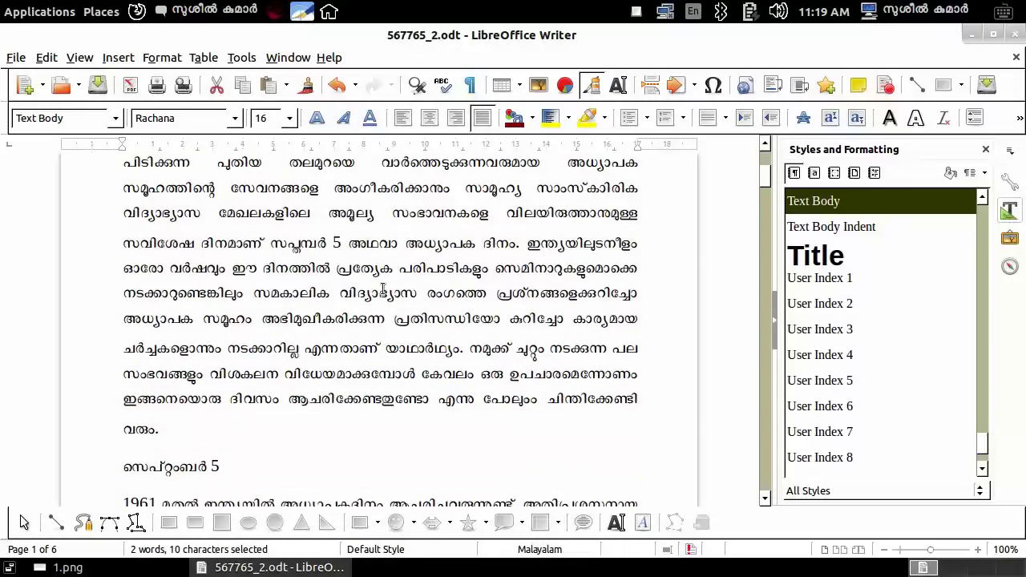
{"action": "scroll", "coordinate": [383, 289], "scroll_direction": "down", "scroll_amount": 4}
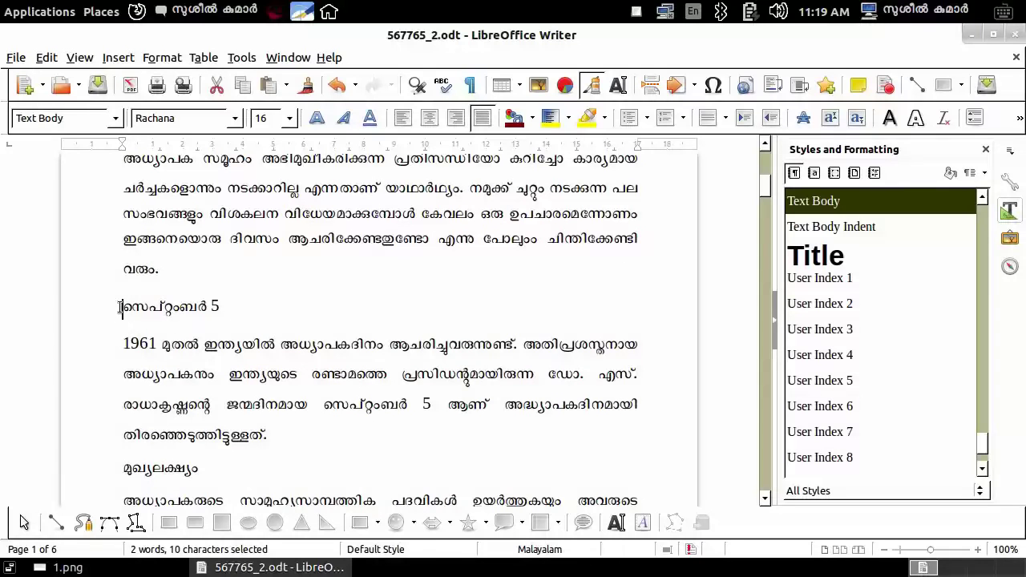
{"action": "left_click_drag", "start_coordinate": [121, 307], "coordinate": [276, 315]}
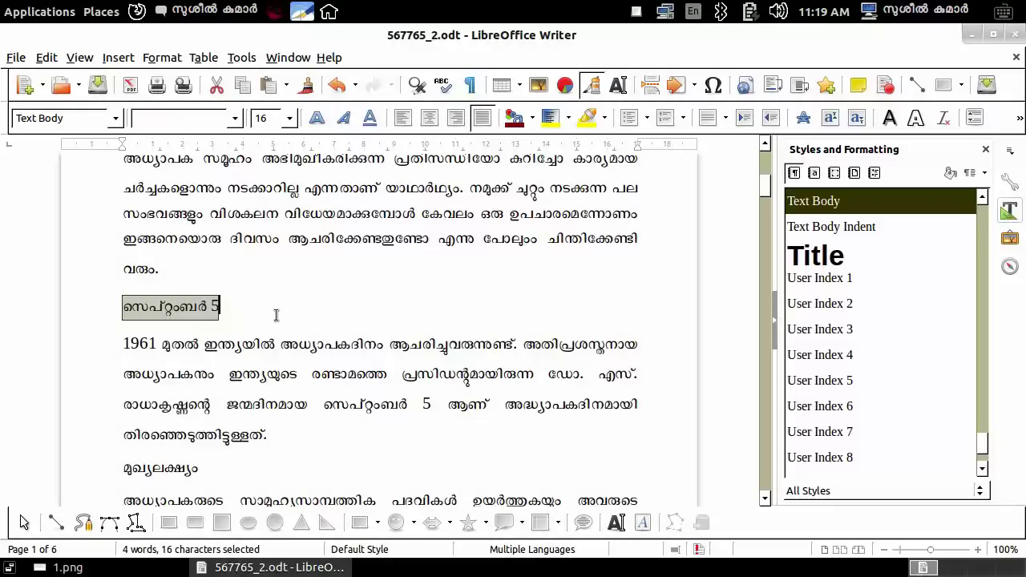
{"action": "scroll", "coordinate": [275, 315], "scroll_direction": "down", "scroll_amount": 3}
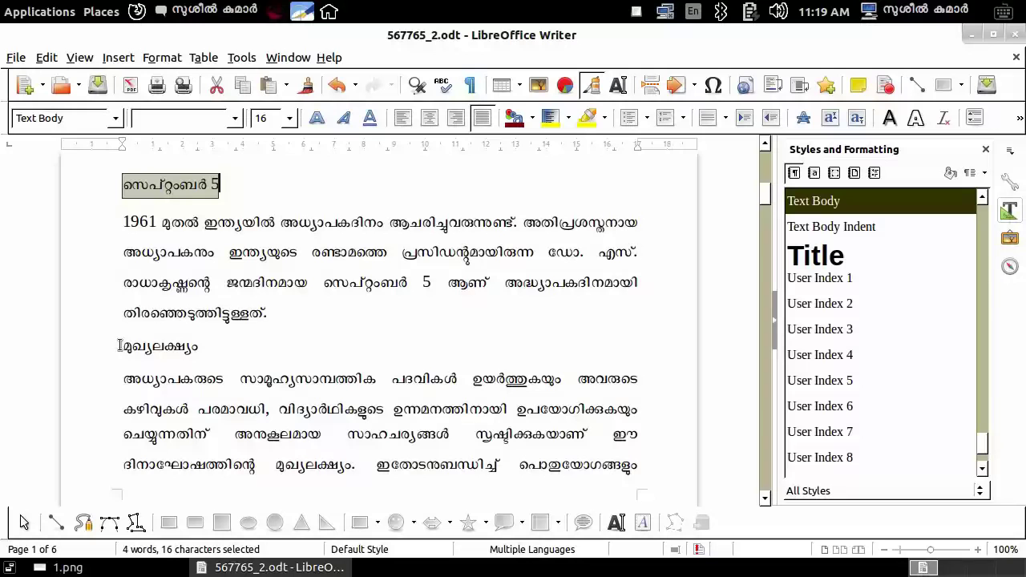
{"action": "left_click_drag", "start_coordinate": [120, 346], "coordinate": [210, 343]}
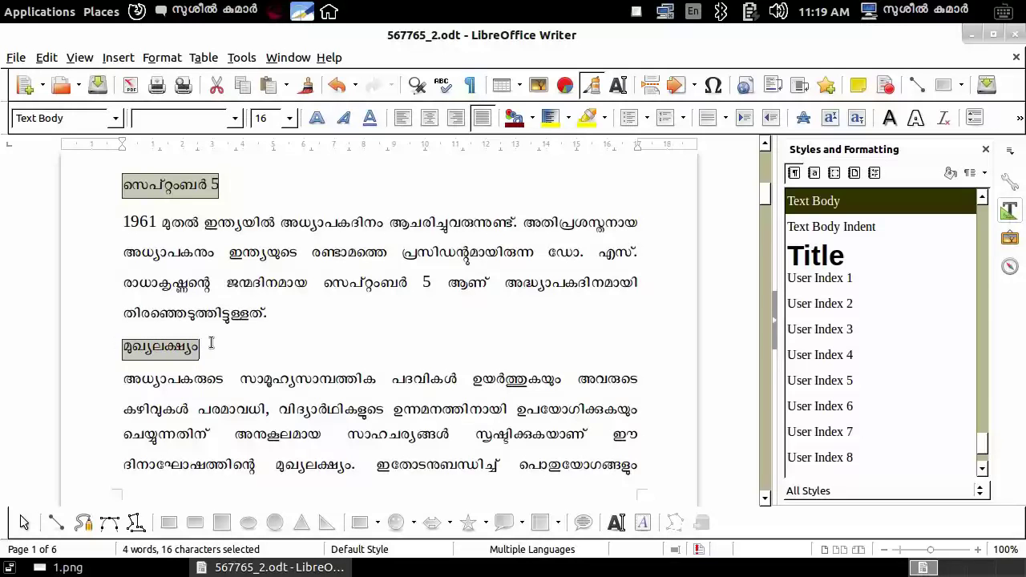
{"action": "scroll", "coordinate": [283, 329], "scroll_direction": "down", "scroll_amount": 15}
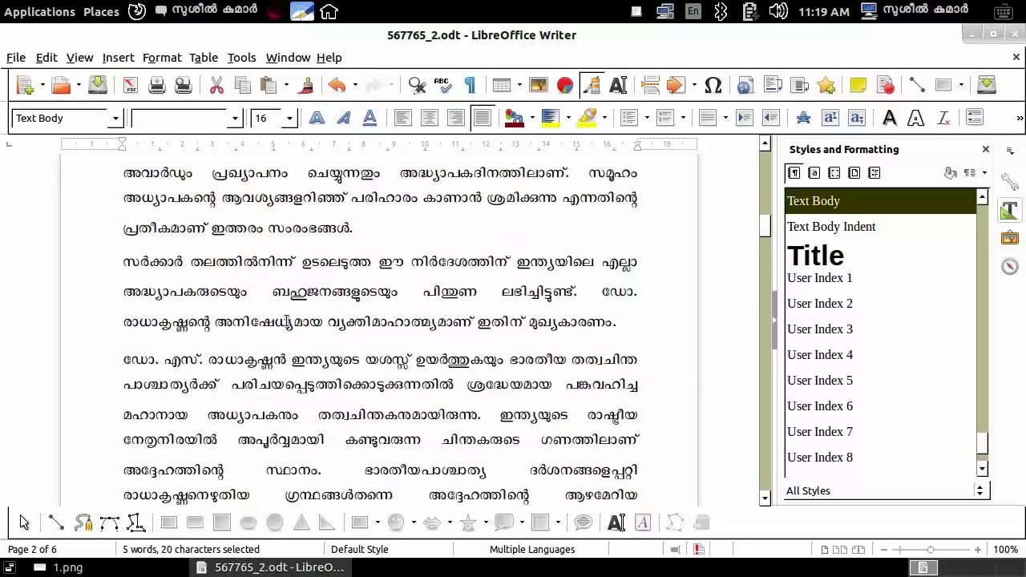
{"action": "scroll", "coordinate": [326, 247], "scroll_direction": "down", "scroll_amount": 6}
{"action": "left_click_drag", "start_coordinate": [122, 235], "coordinate": [325, 246]}
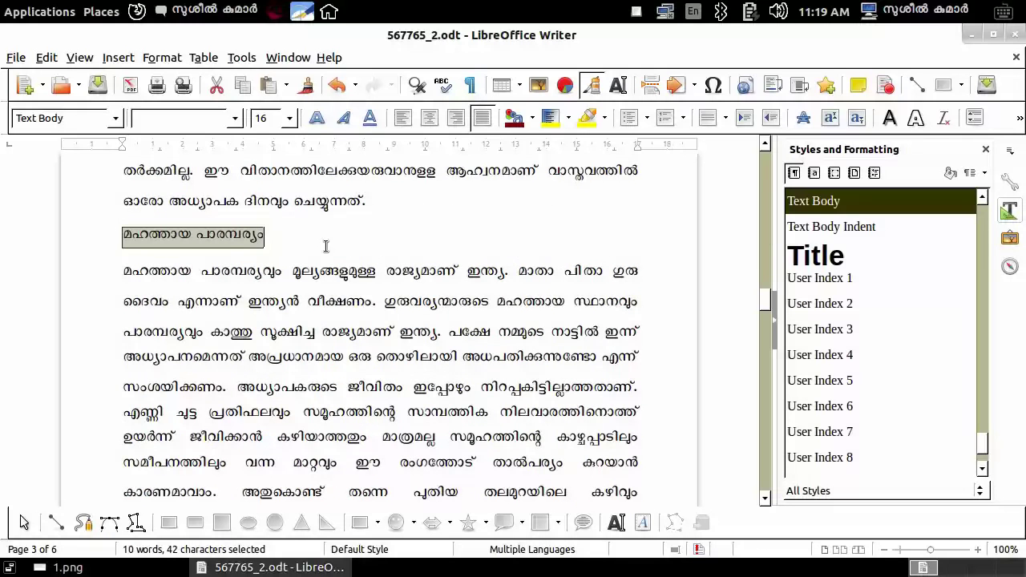
{"action": "scroll", "coordinate": [326, 246], "scroll_direction": "down", "scroll_amount": 8}
{"action": "left_click_drag", "start_coordinate": [982, 438], "coordinate": [981, 275]}
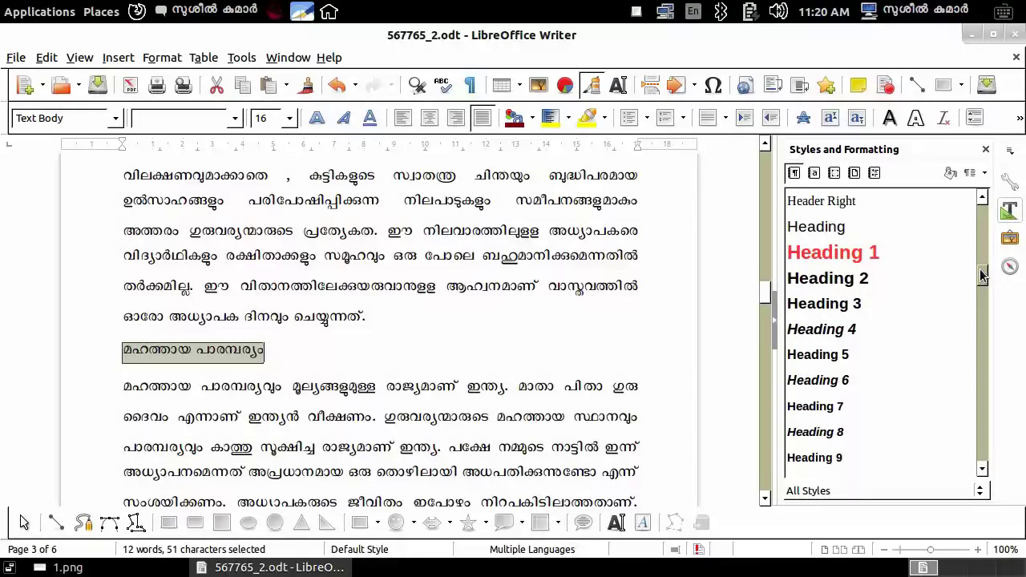
{"action": "left_click", "coordinate": [841, 256]}
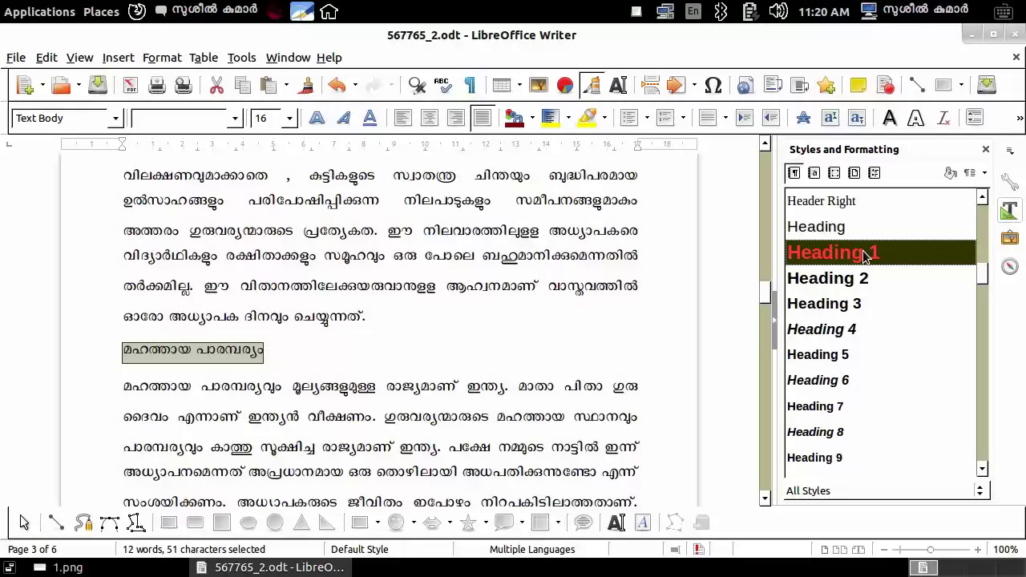
{"action": "double_click", "coordinate": [866, 257]}
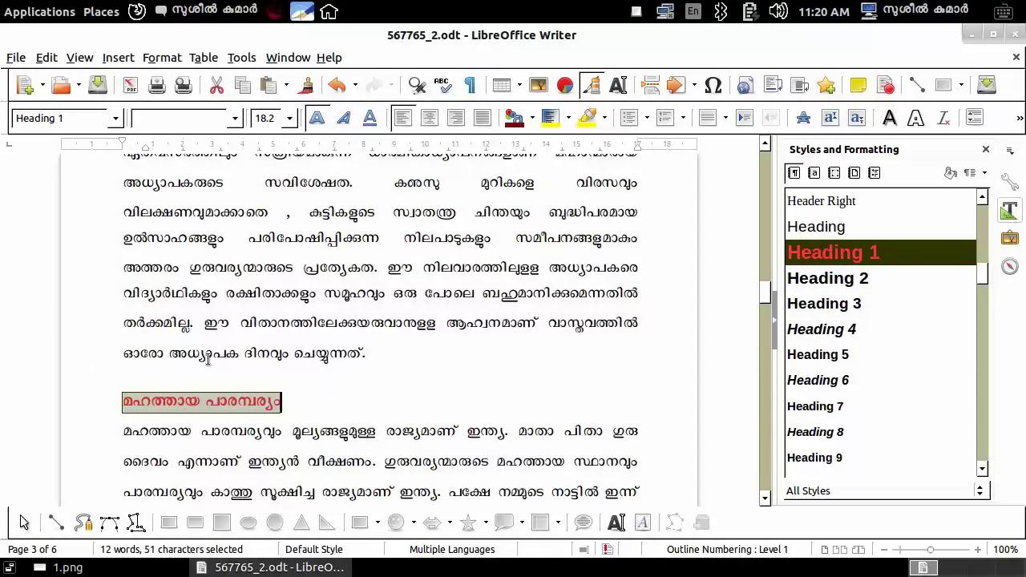
{"action": "left_click", "coordinate": [306, 400]}
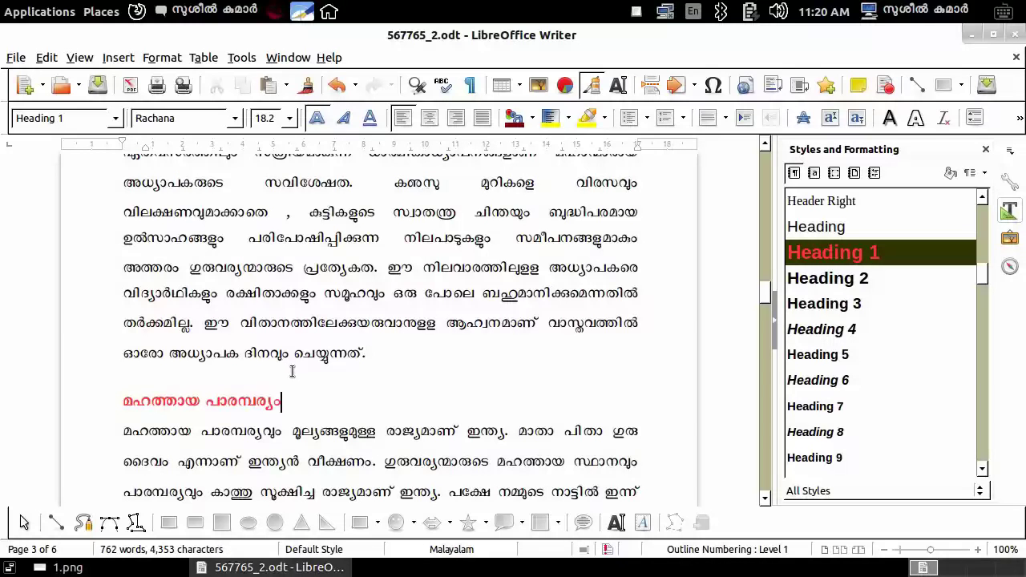
- Look over the restyled headings back to the first page and check the remaining task instructions in 1.png, then return to 567765_2.odt
{"action": "scroll", "coordinate": [265, 357], "scroll_direction": "up", "scroll_amount": 5}
{"action": "scroll", "coordinate": [262, 346], "scroll_direction": "up", "scroll_amount": 5}
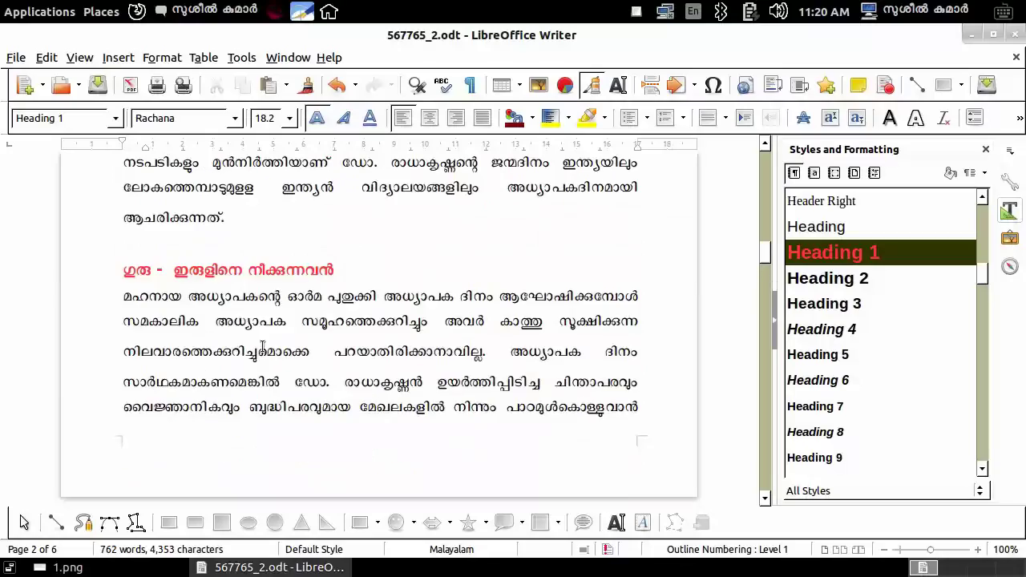
{"action": "scroll", "coordinate": [325, 313], "scroll_direction": "up", "scroll_amount": 4}
{"action": "scroll", "coordinate": [324, 314], "scroll_direction": "up", "scroll_amount": 10}
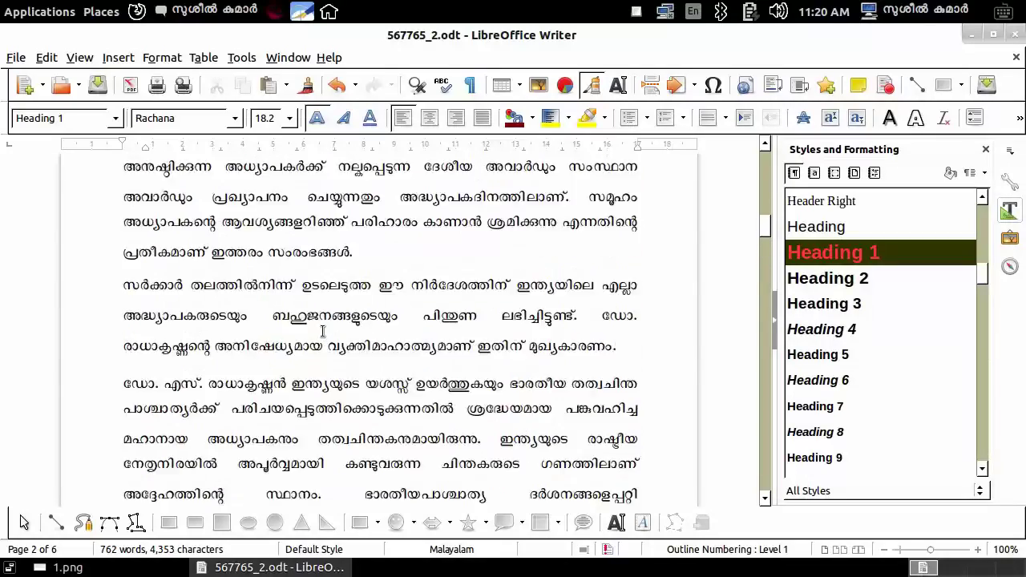
{"action": "scroll", "coordinate": [232, 333], "scroll_direction": "up", "scroll_amount": 8}
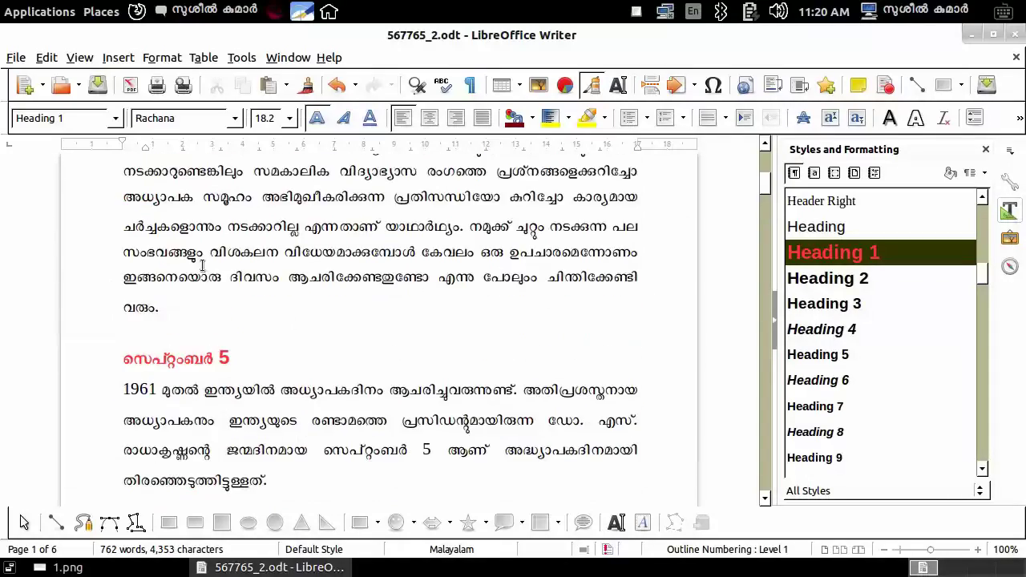
{"action": "key", "text": "alt+Tab"}
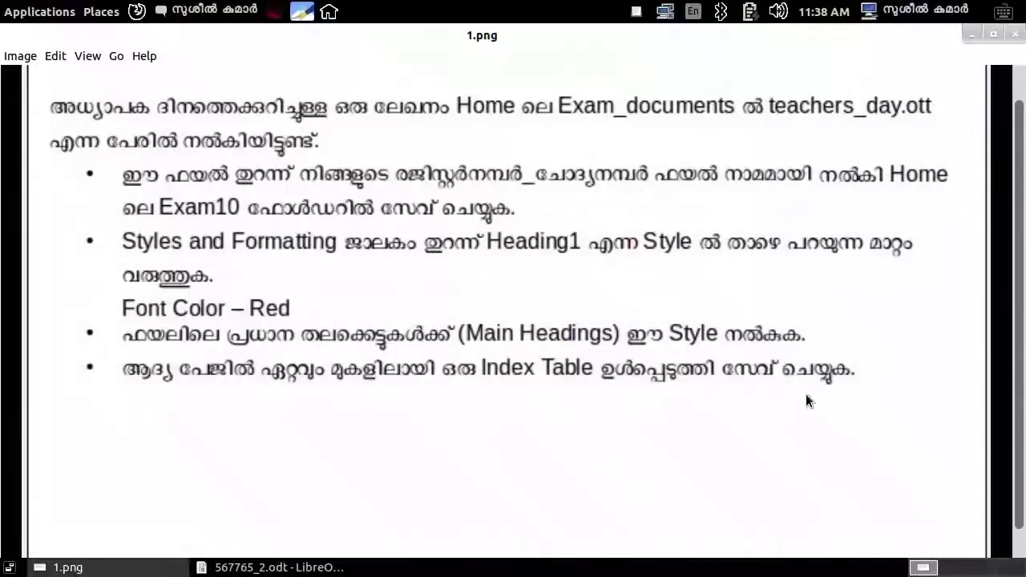
{"action": "key", "text": "alt+Tab"}
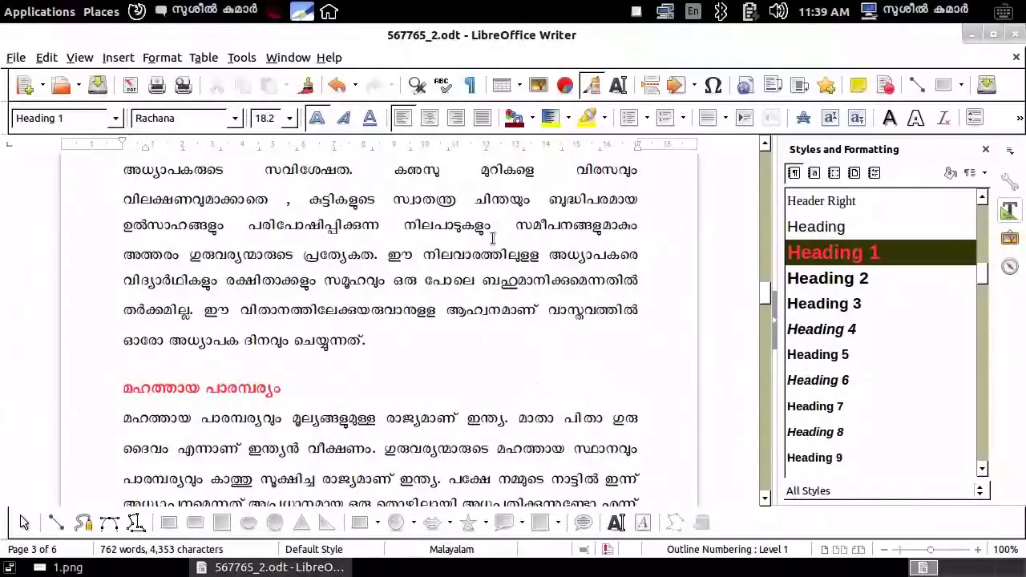
- Add an empty line above the document title on the first page and place the text cursor in it
{"action": "scroll", "coordinate": [275, 413], "scroll_direction": "up", "scroll_amount": 5}
{"action": "scroll", "coordinate": [275, 413], "scroll_direction": "up", "scroll_amount": 15}
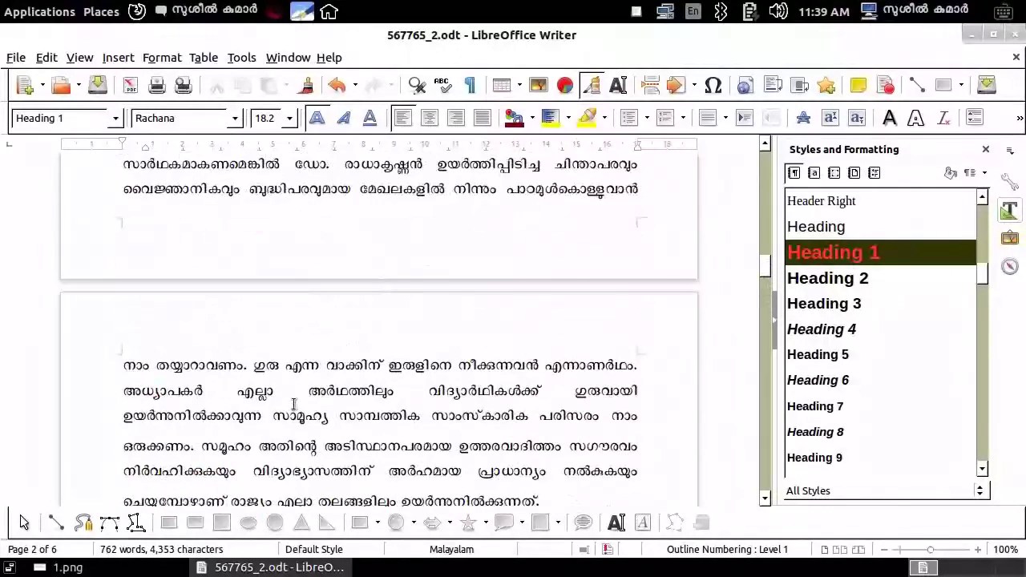
{"action": "scroll", "coordinate": [297, 399], "scroll_direction": "up", "scroll_amount": 20}
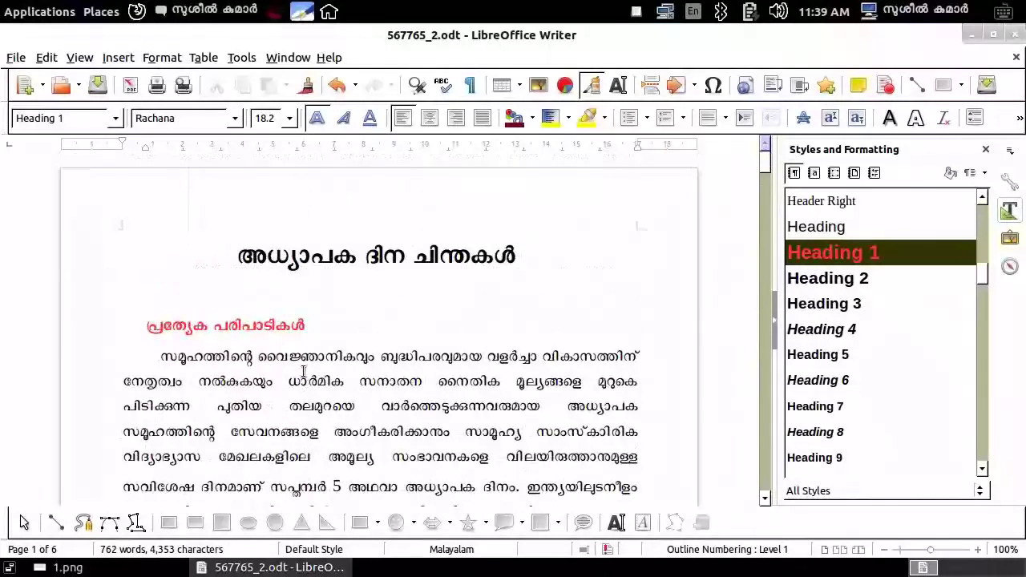
{"action": "left_click", "coordinate": [229, 255]}
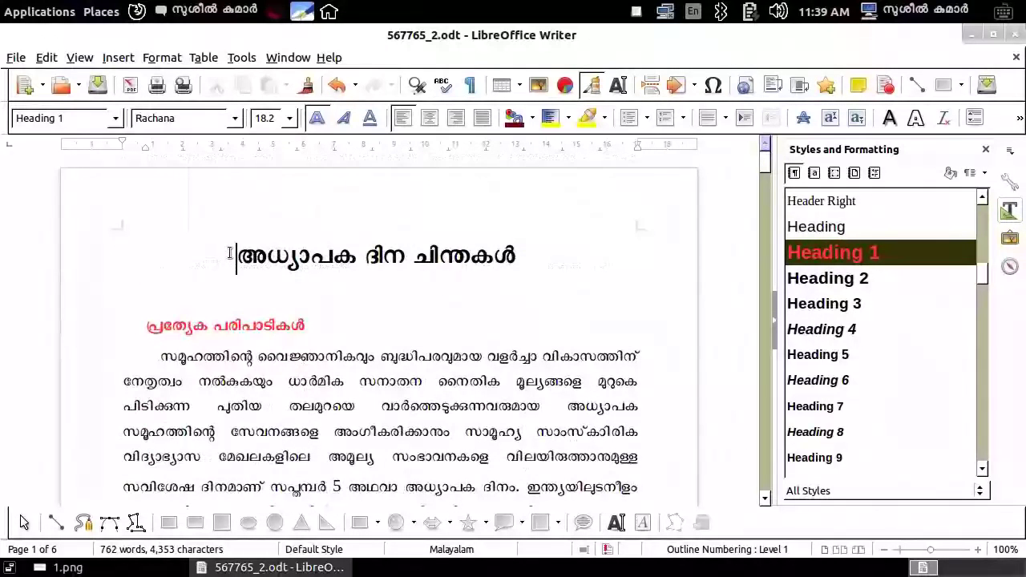
{"action": "left_click", "coordinate": [233, 248]}
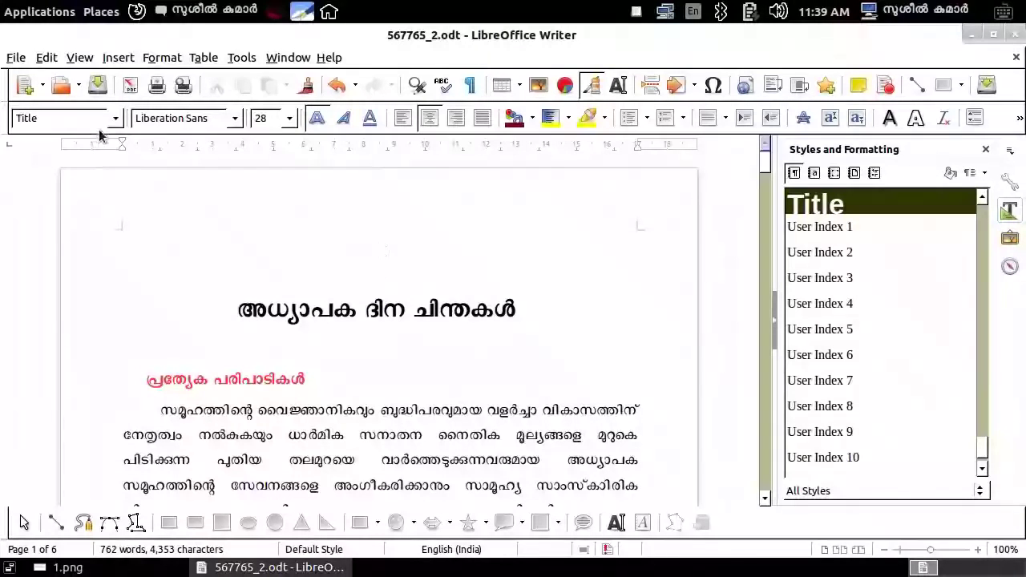
- Start a Table of Contents at the empty line and, with Malayalam keyboard input, set its title to "ഉള്ളടക്ക പട്ടിക"
{"action": "left_click", "coordinate": [119, 59]}
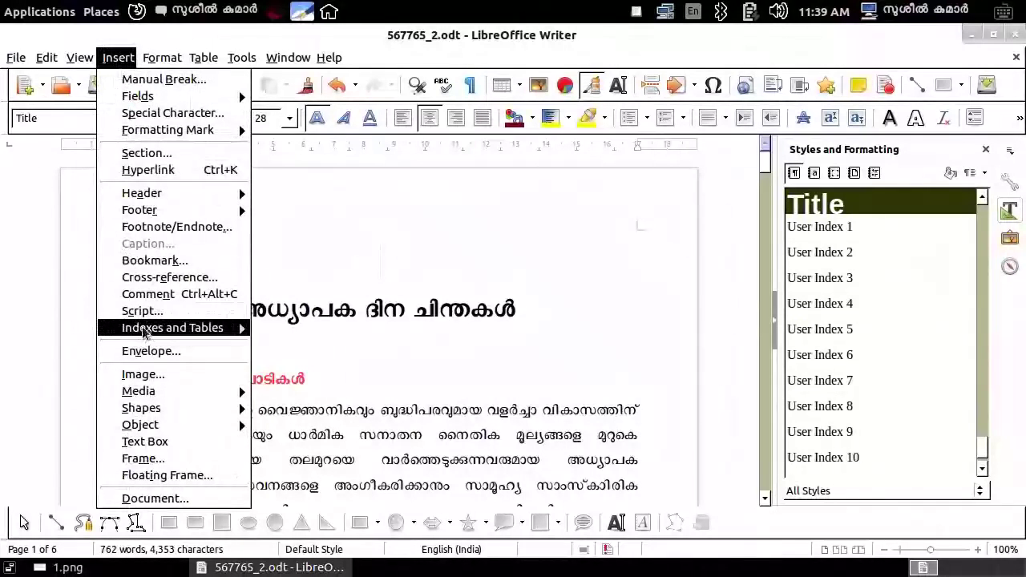
{"action": "mouse_move", "coordinate": [146, 333]}
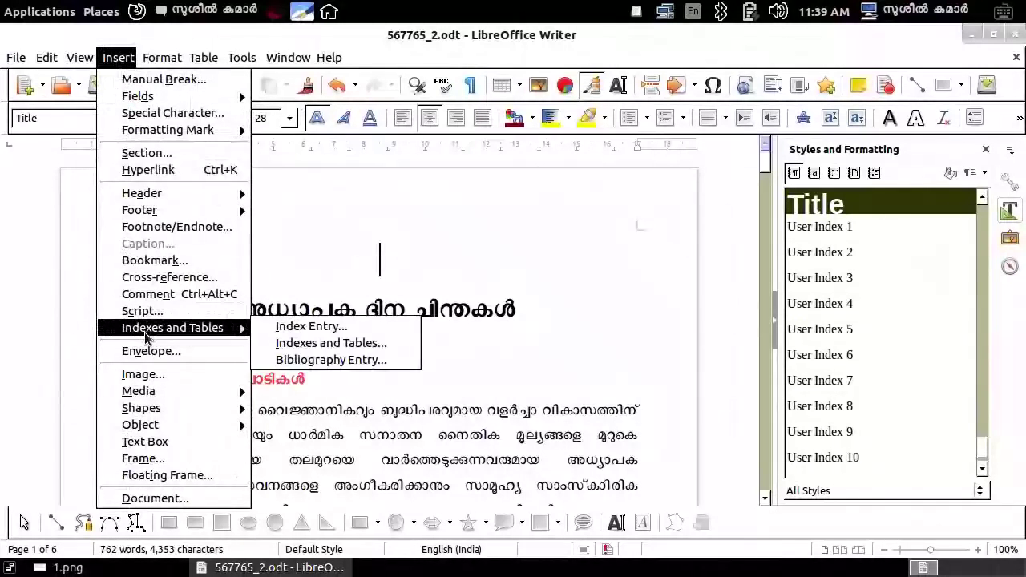
{"action": "left_click", "coordinate": [309, 346]}
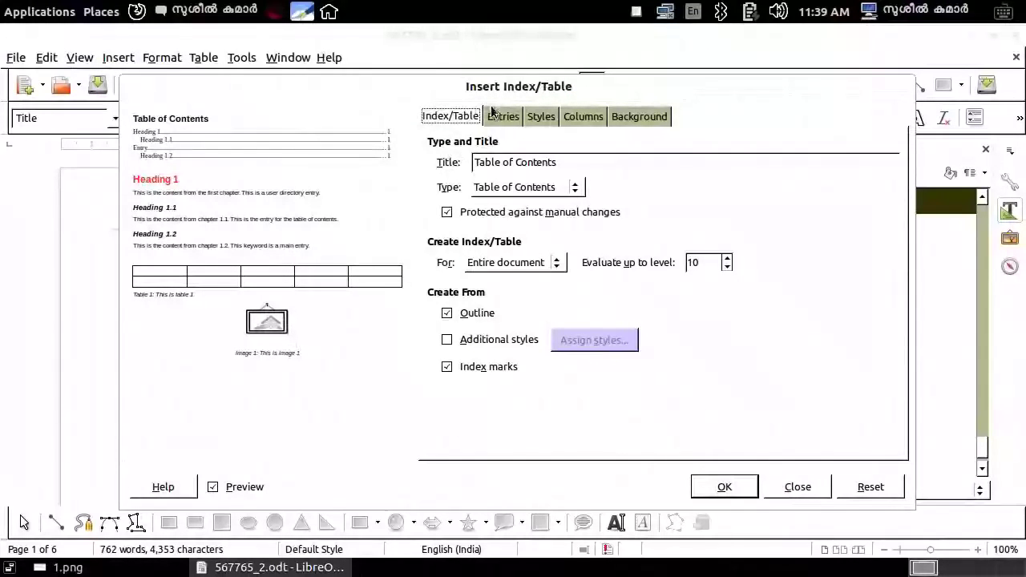
{"action": "left_click_drag", "start_coordinate": [559, 163], "coordinate": [437, 165]}
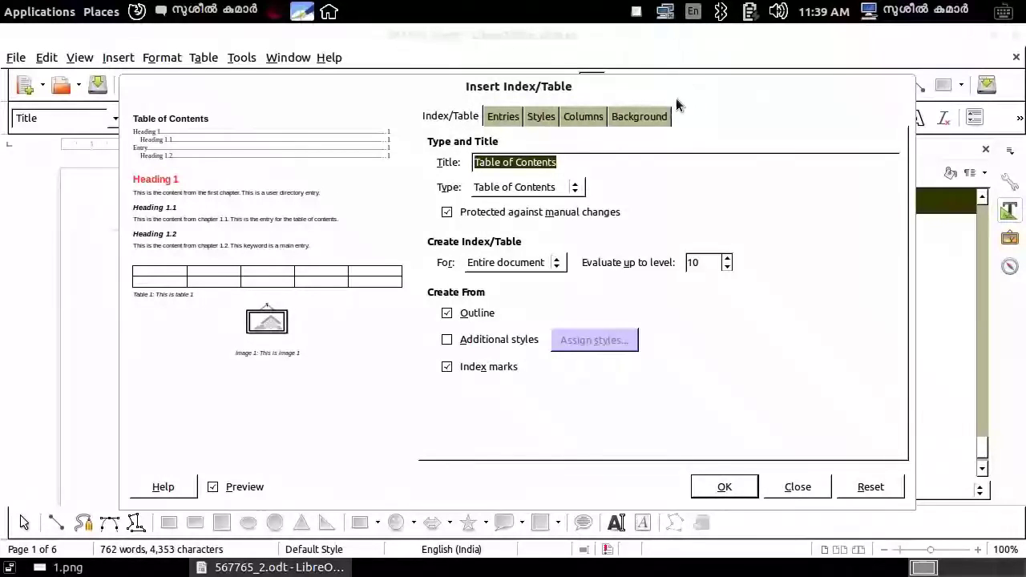
{"action": "left_click", "coordinate": [693, 13]}
{"action": "left_click", "coordinate": [710, 50]}
{"action": "type", "text": "ഉള്ളടക്ക പട്ടിക"}
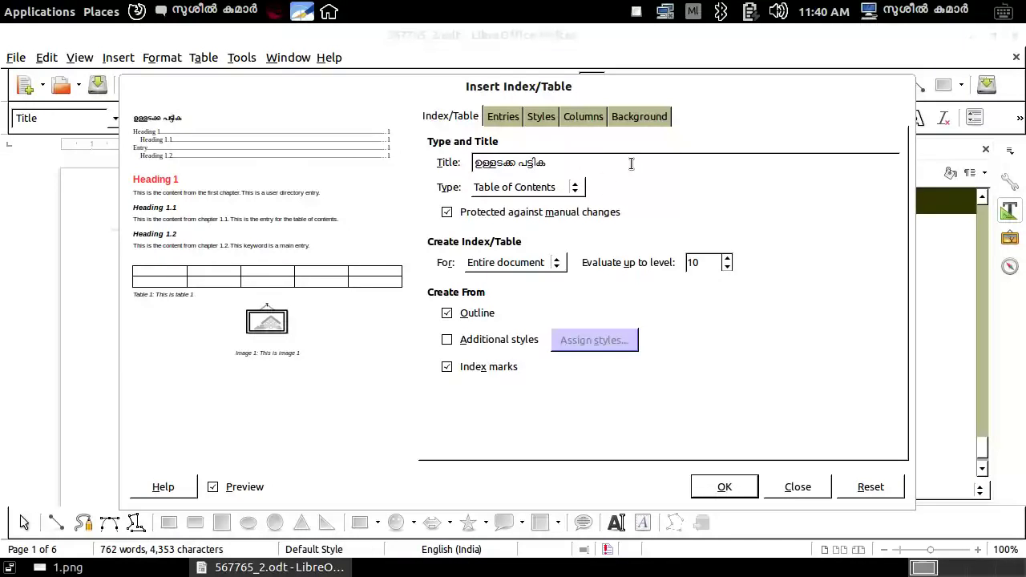
- View the background options, insert the table of contents above the document title, and save the document
{"action": "left_click", "coordinate": [663, 117]}
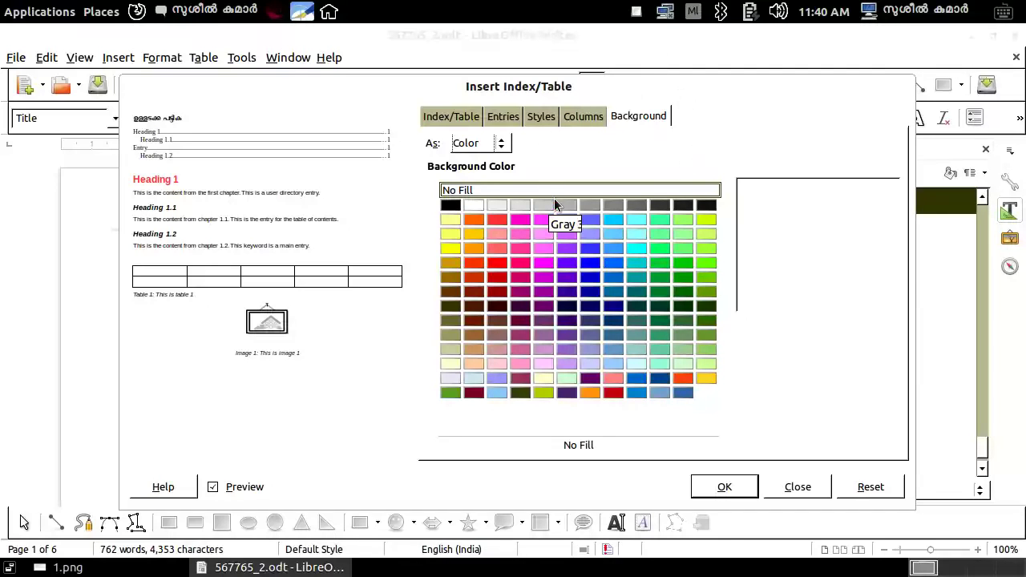
{"action": "left_click", "coordinate": [708, 484]}
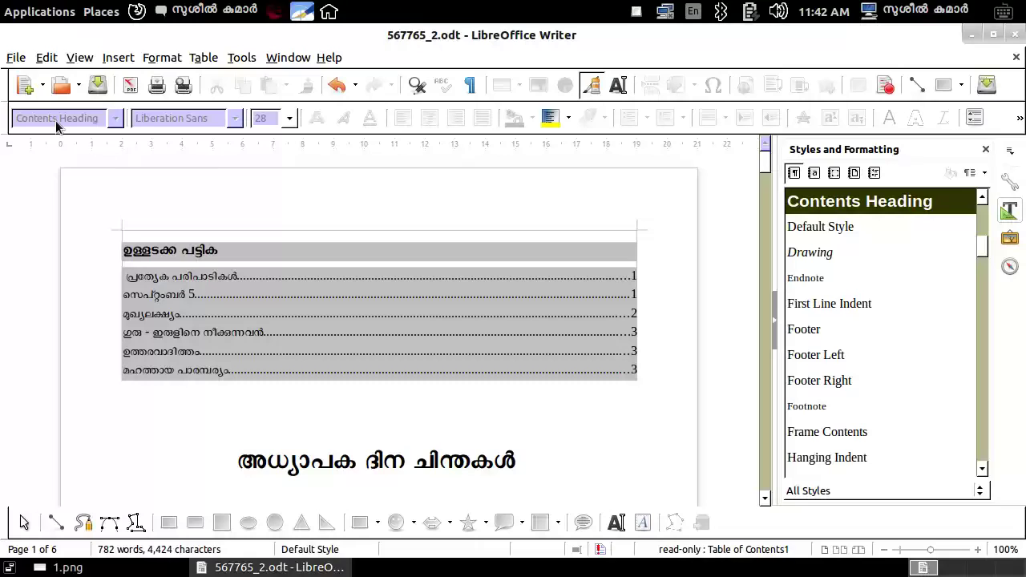
{"action": "left_click", "coordinate": [13, 57]}
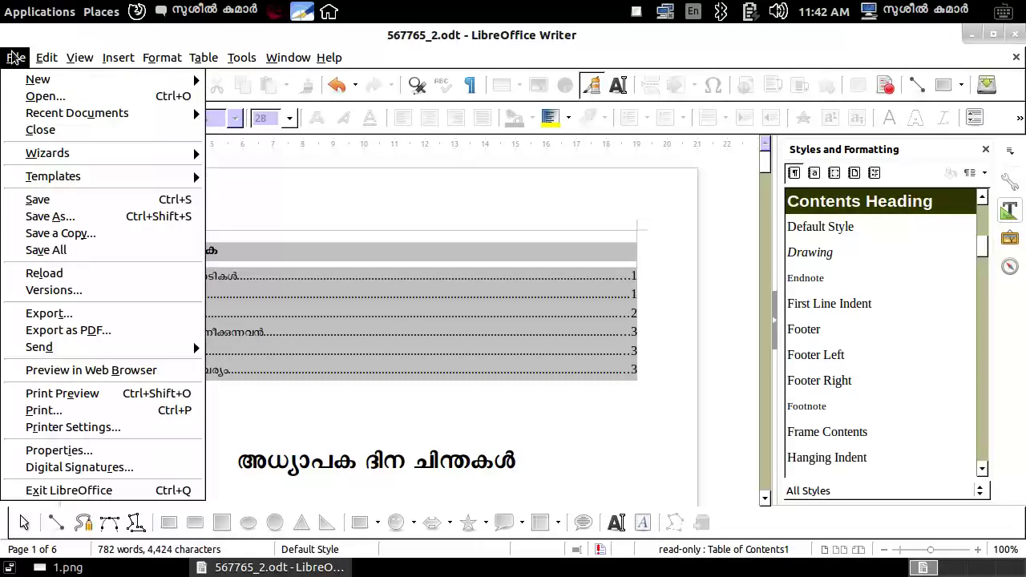
{"action": "left_click", "coordinate": [35, 202]}
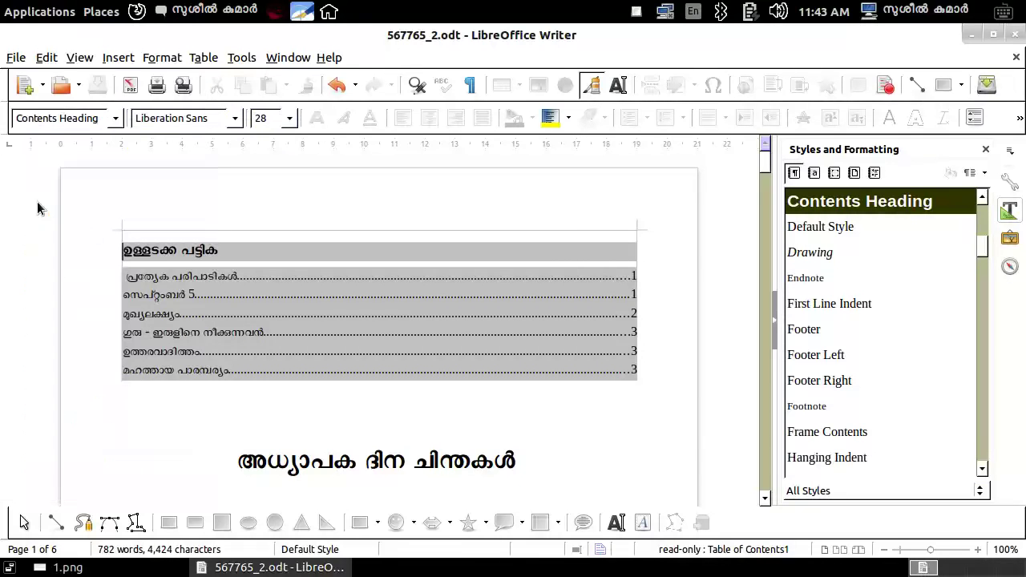